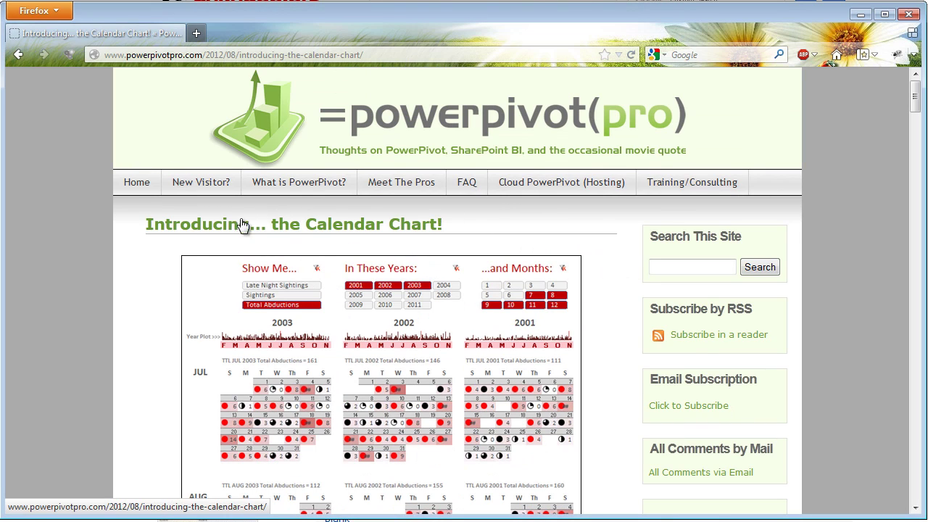
Read through the Calendar Chart blog post, examining its slicer-driven calendar images, demo link and list of Excel techniques.
{"action": "scroll", "coordinate": [333, 330], "scroll_direction": "down", "scroll_amount": 4}
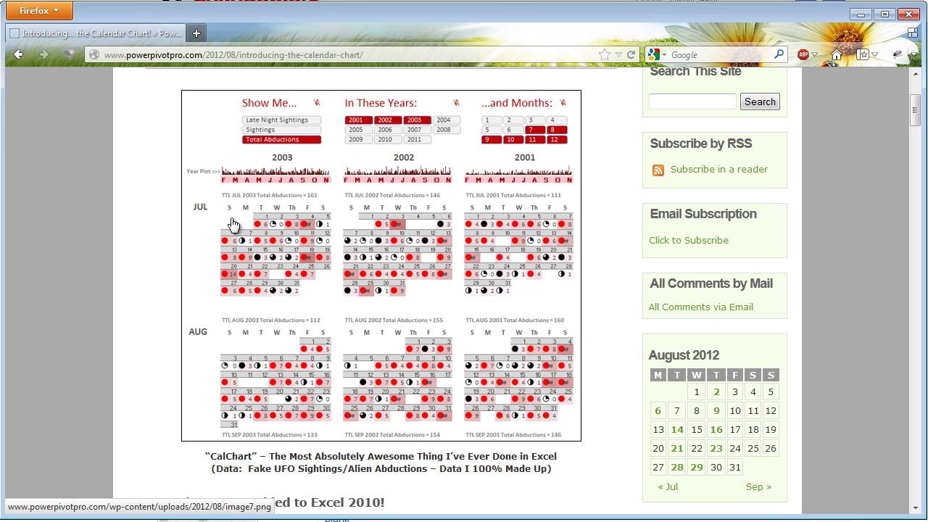
{"action": "scroll", "coordinate": [232, 225], "scroll_direction": "down", "scroll_amount": 4}
{"action": "scroll", "coordinate": [263, 154], "scroll_direction": "up", "scroll_amount": 2}
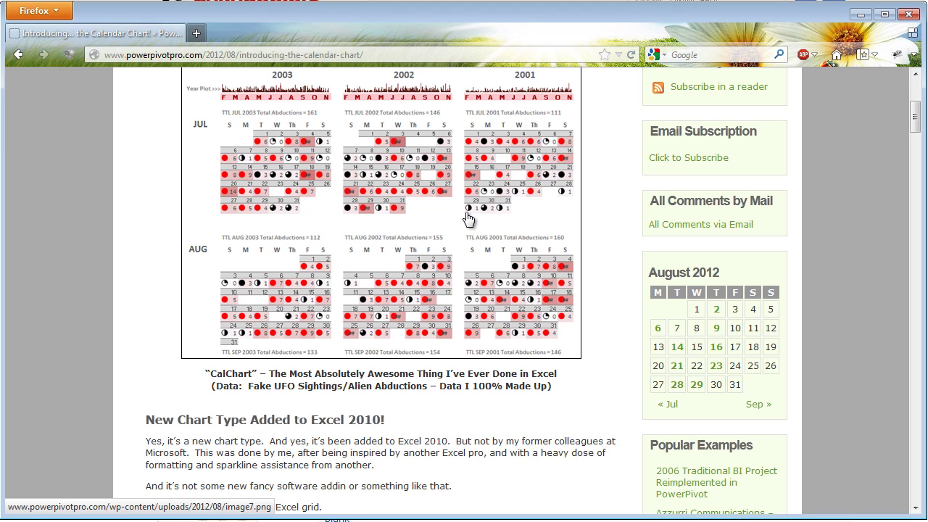
{"action": "scroll", "coordinate": [468, 218], "scroll_direction": "down", "scroll_amount": 10}
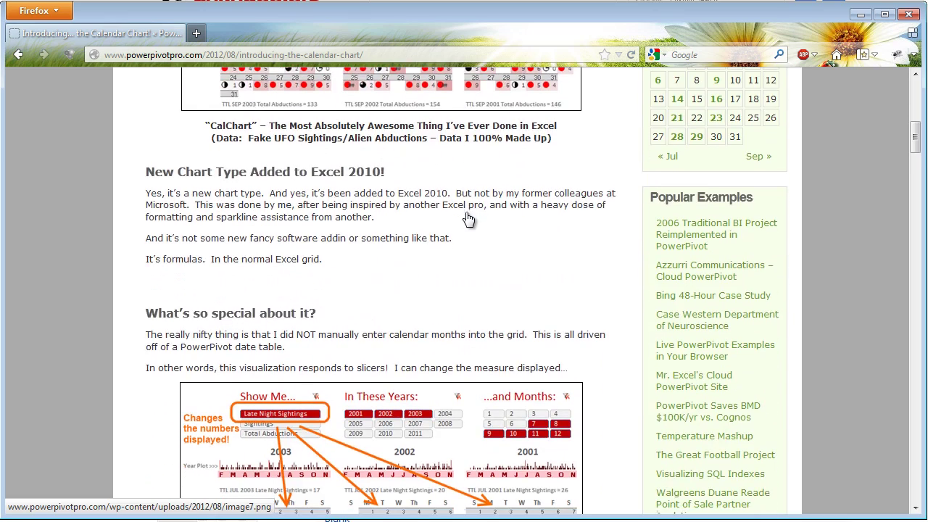
{"action": "scroll", "coordinate": [467, 217], "scroll_direction": "down", "scroll_amount": 6}
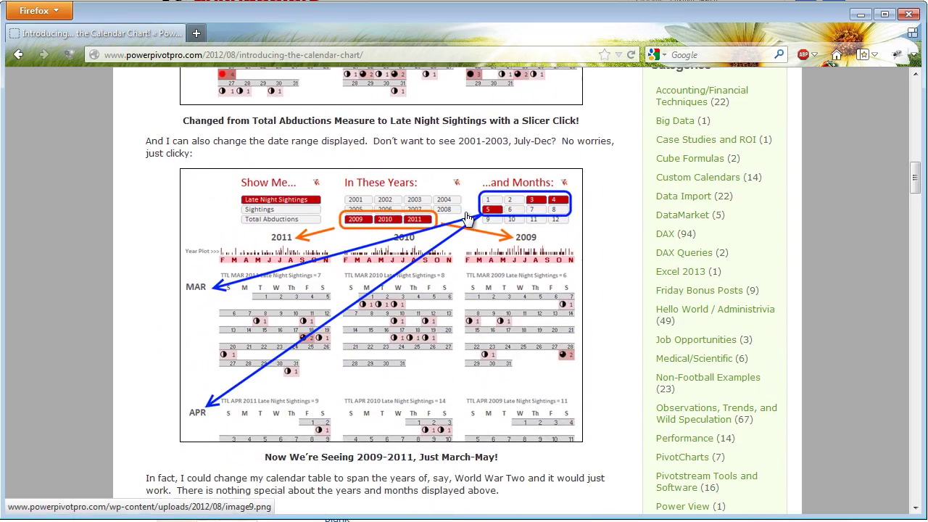
{"action": "scroll", "coordinate": [405, 286], "scroll_direction": "down", "scroll_amount": 4}
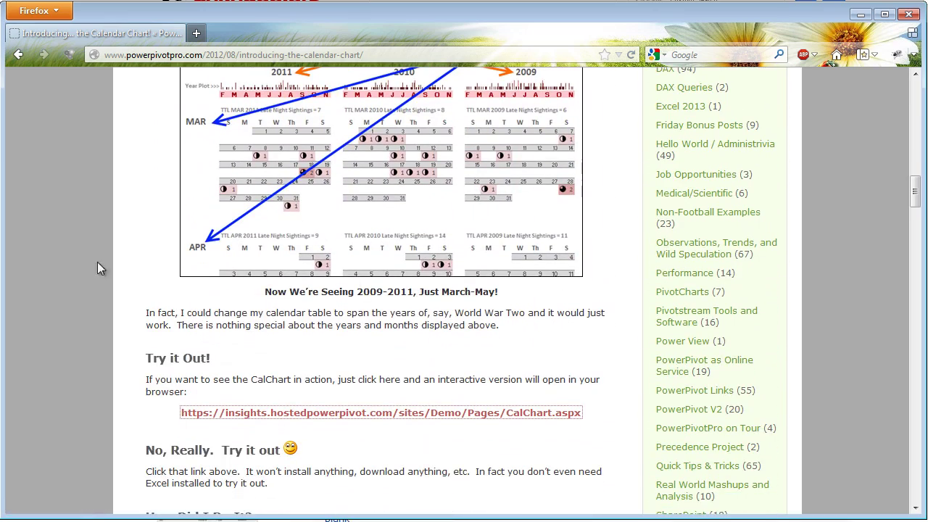
{"action": "scroll", "coordinate": [350, 384], "scroll_direction": "up", "scroll_amount": 15}
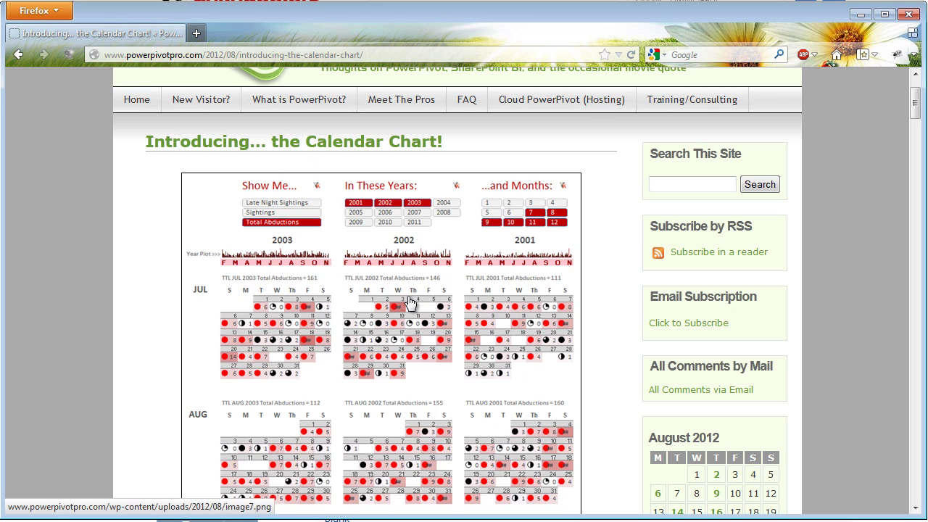
{"action": "scroll", "coordinate": [415, 297], "scroll_direction": "down", "scroll_amount": 15}
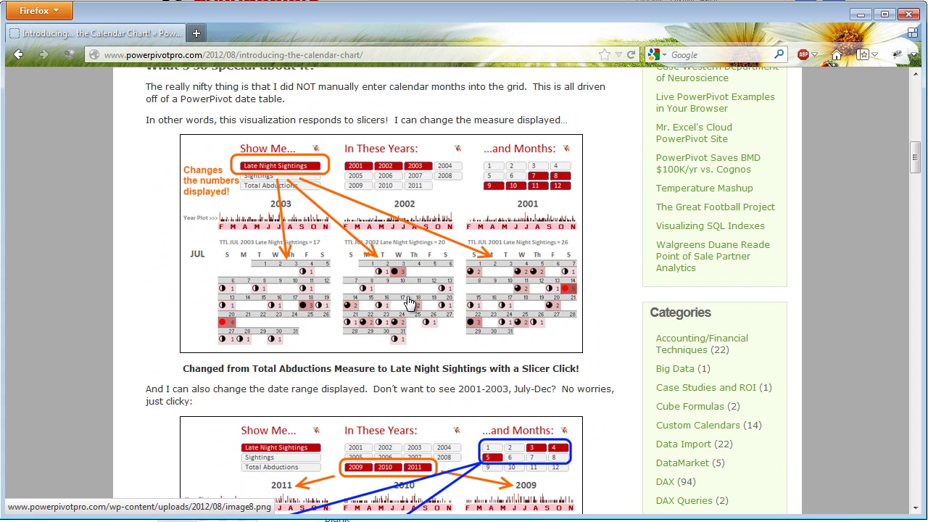
{"action": "scroll", "coordinate": [410, 303], "scroll_direction": "down", "scroll_amount": 15}
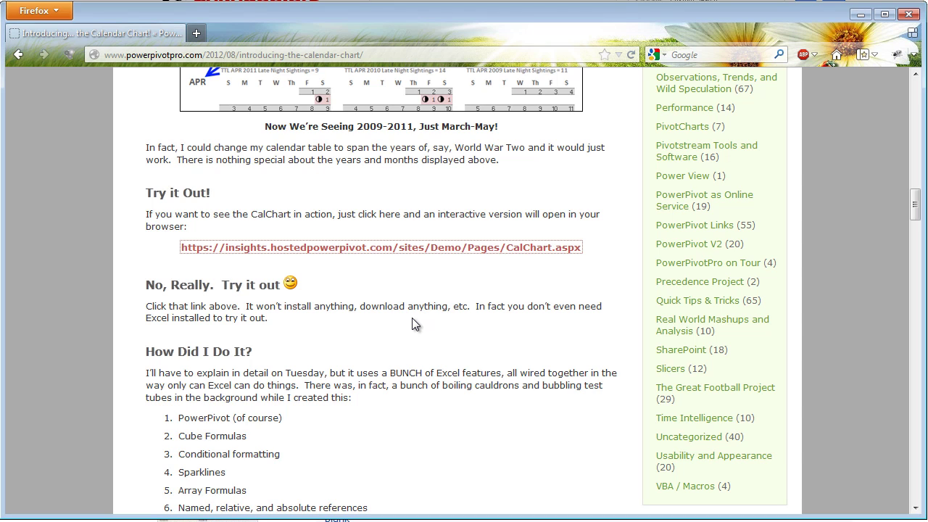
{"action": "scroll", "coordinate": [412, 323], "scroll_direction": "down", "scroll_amount": 4}
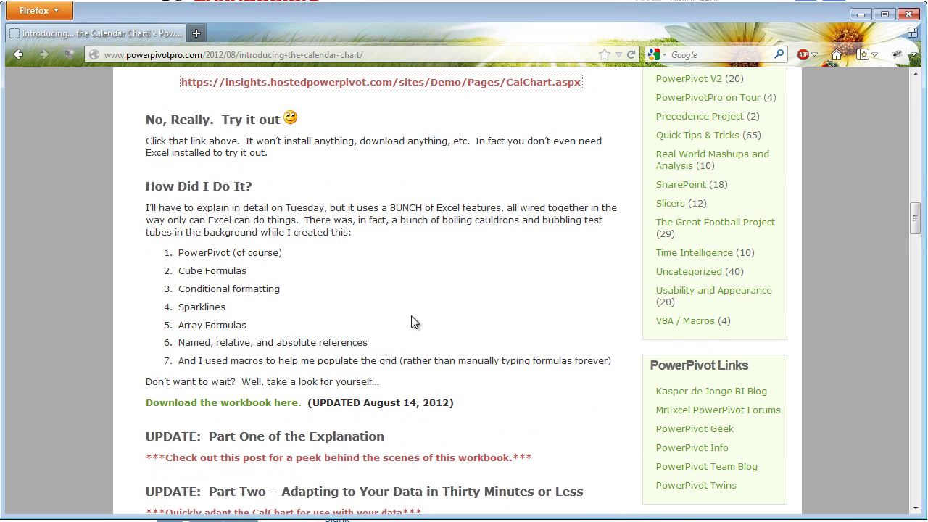
{"action": "scroll", "coordinate": [411, 315], "scroll_direction": "down", "scroll_amount": 4}
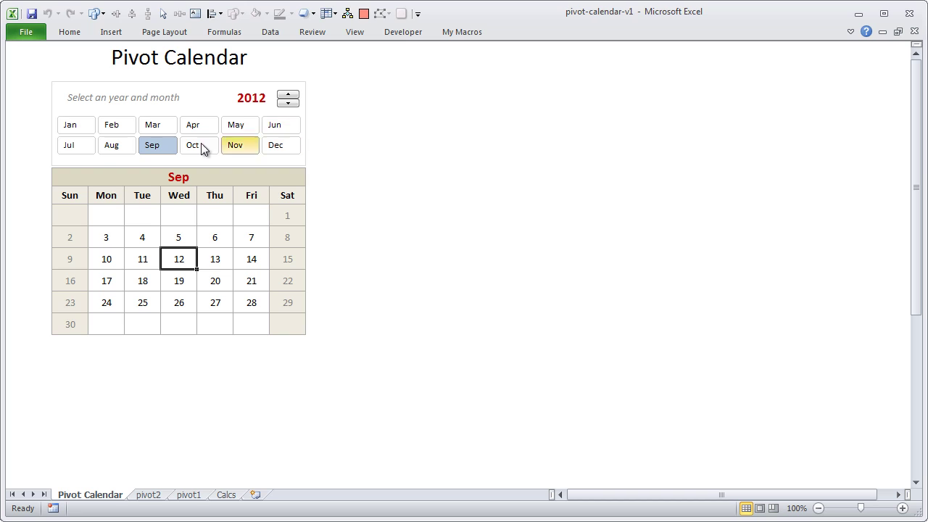
Switch the pivot calendar through August, May and January, ending on July.
{"action": "left_click", "coordinate": [120, 142]}
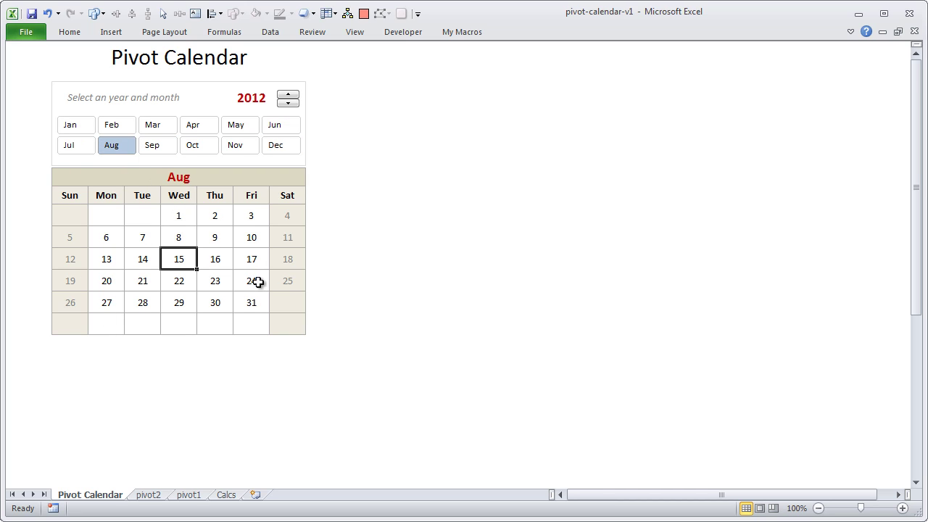
{"action": "left_click", "coordinate": [236, 125]}
{"action": "left_click", "coordinate": [72, 127]}
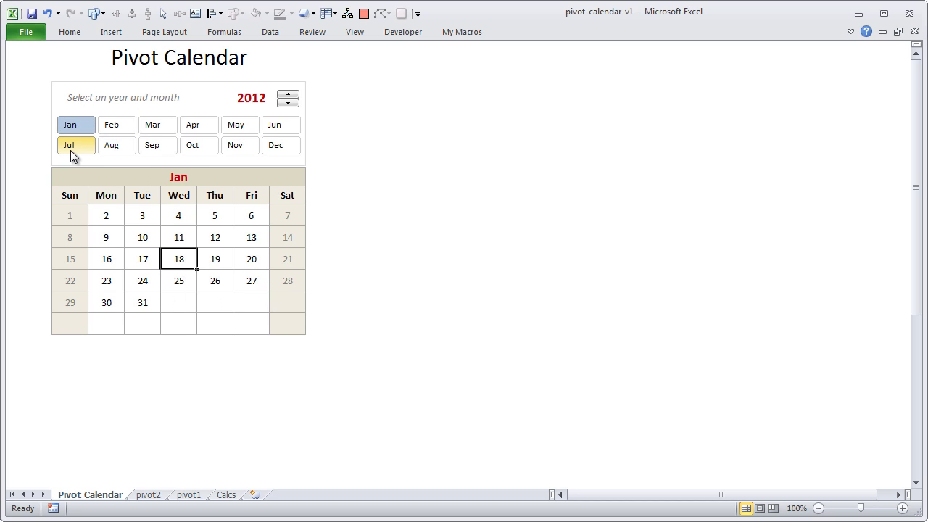
{"action": "left_click", "coordinate": [71, 150]}
Step the pivot calendar's year forward and back, ending at 2011.
{"action": "left_click", "coordinate": [289, 97]}
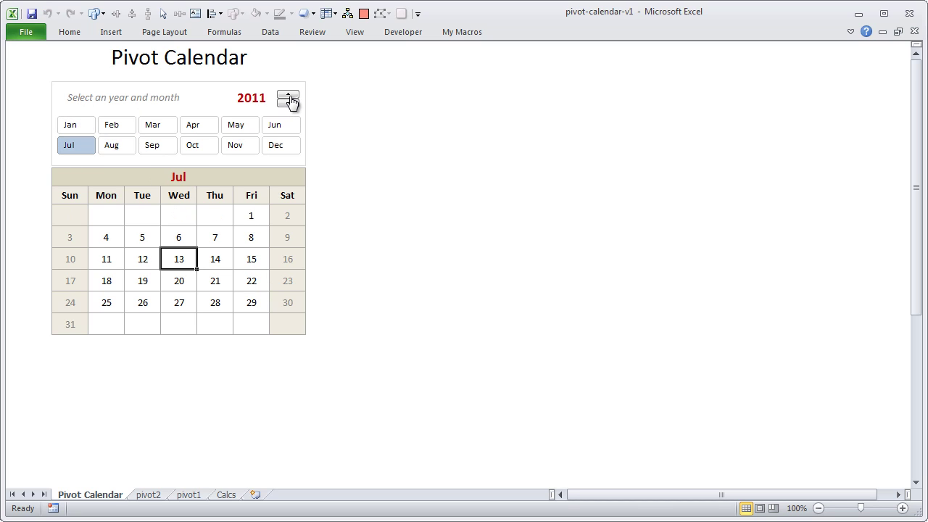
{"action": "left_click", "coordinate": [289, 97]}
{"action": "left_click", "coordinate": [290, 96]}
{"action": "left_click", "coordinate": [289, 96]}
{"action": "left_click", "coordinate": [288, 104]}
{"action": "left_click", "coordinate": [288, 103]}
{"action": "left_click", "coordinate": [288, 103]}
Show September in the pivot calendar and step the year back to 1981.
{"action": "left_click", "coordinate": [161, 148]}
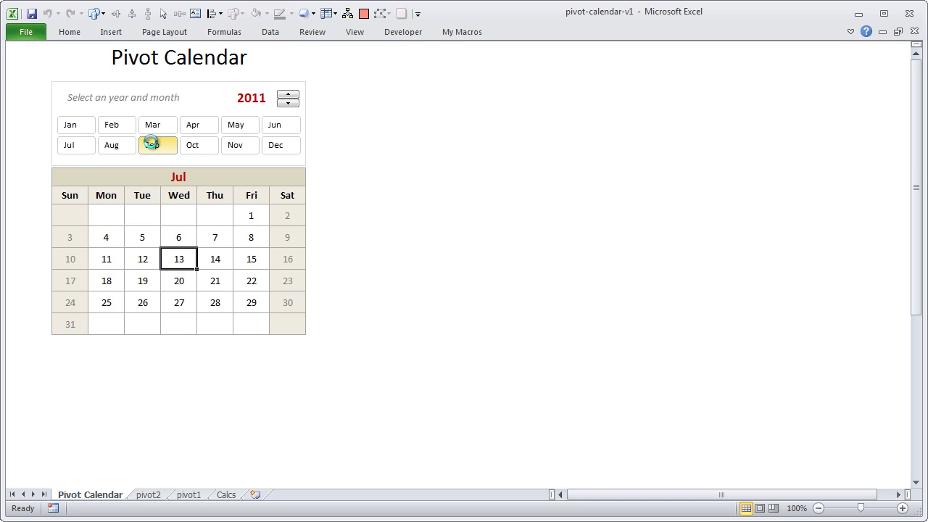
{"action": "left_click", "coordinate": [288, 104]}
{"action": "left_click", "coordinate": [288, 104]}
{"action": "left_click", "coordinate": [288, 104]}
{"action": "left_click", "coordinate": [288, 104]}
{"action": "left_click", "coordinate": [288, 104]}
{"action": "left_click", "coordinate": [288, 104]}
{"action": "left_click", "coordinate": [288, 104]}
{"action": "left_click", "coordinate": [288, 103]}
{"action": "left_click", "coordinate": [288, 103]}
{"action": "left_click", "coordinate": [288, 103]}
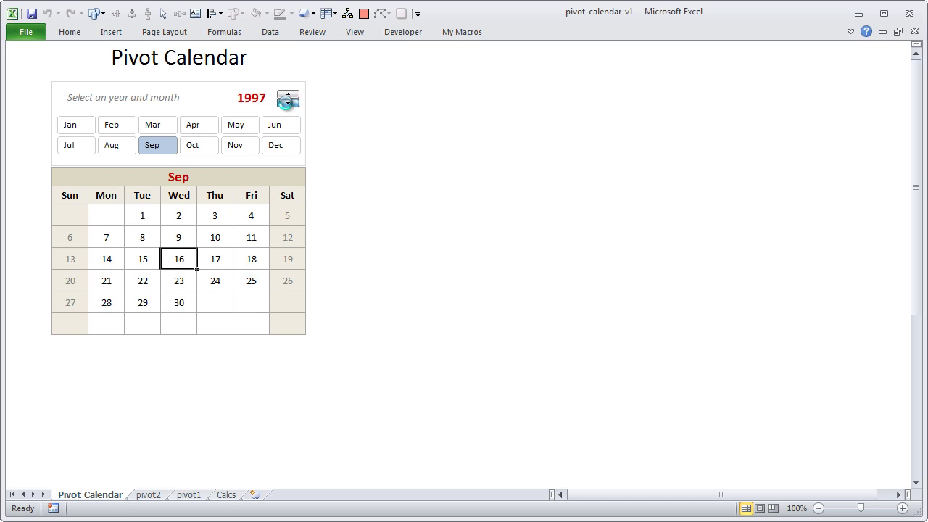
{"action": "left_click", "coordinate": [288, 103]}
{"action": "left_click", "coordinate": [288, 104]}
{"action": "left_click", "coordinate": [288, 104]}
{"action": "left_click", "coordinate": [288, 104]}
{"action": "left_click", "coordinate": [288, 104]}
{"action": "left_click", "coordinate": [288, 104]}
{"action": "left_click", "coordinate": [288, 104]}
{"action": "left_click", "coordinate": [288, 104]}
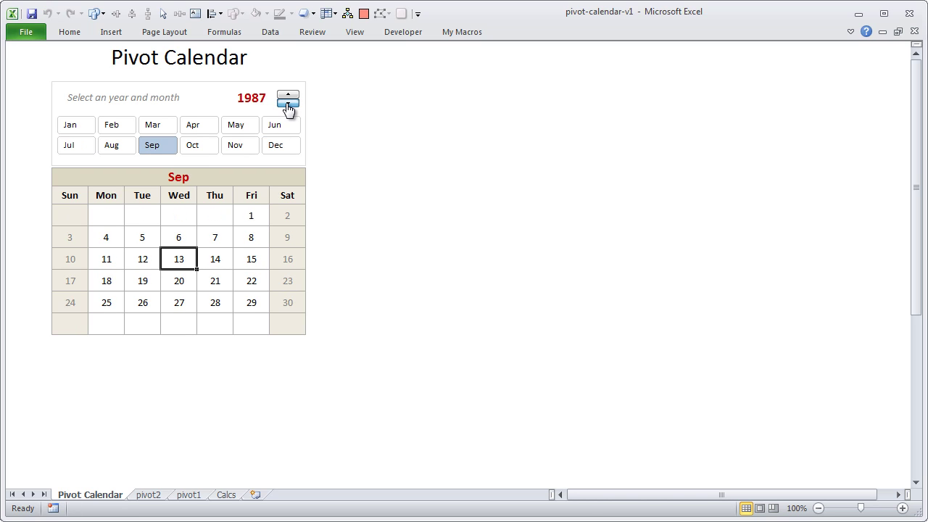
{"action": "left_click", "coordinate": [287, 104]}
{"action": "left_click", "coordinate": [288, 104]}
{"action": "left_click", "coordinate": [288, 104]}
{"action": "left_click", "coordinate": [288, 104]}
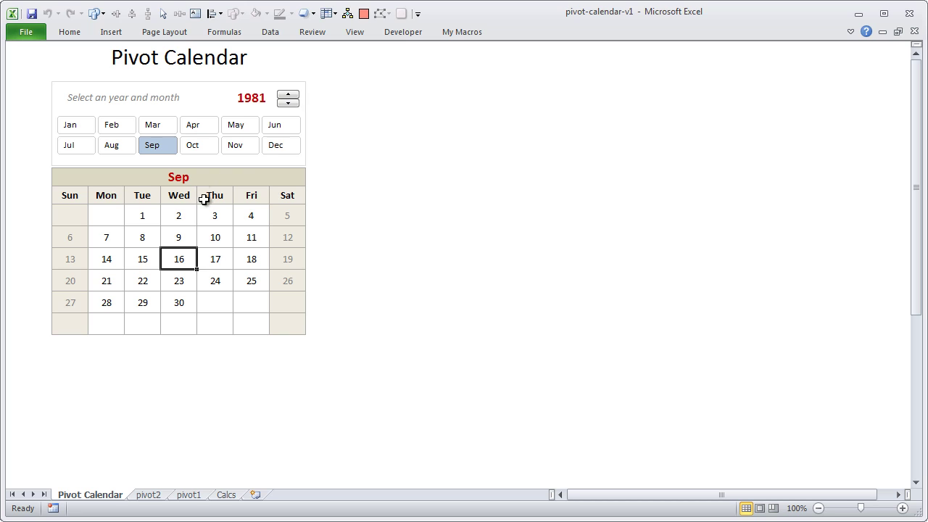
Switch the pivot calendar to October and bring the year back up to 2012.
{"action": "left_click", "coordinate": [201, 147]}
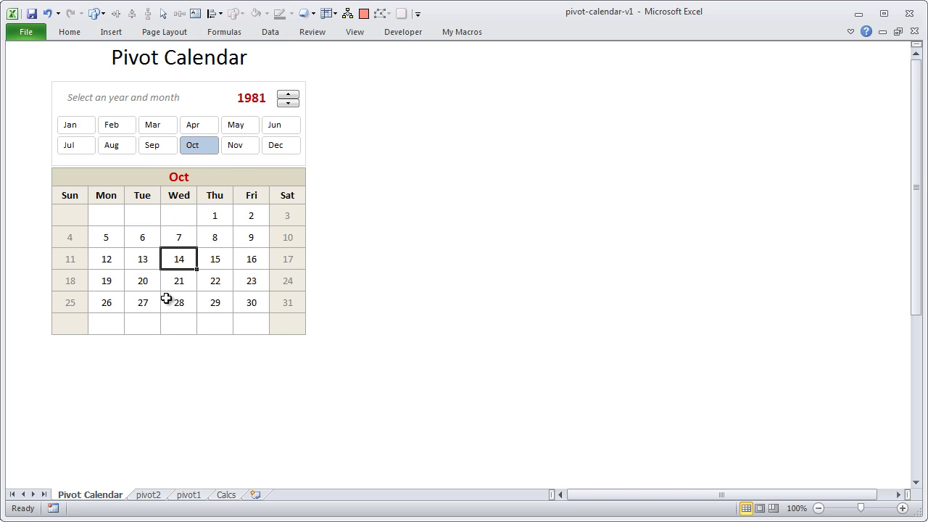
{"action": "left_click", "coordinate": [150, 282]}
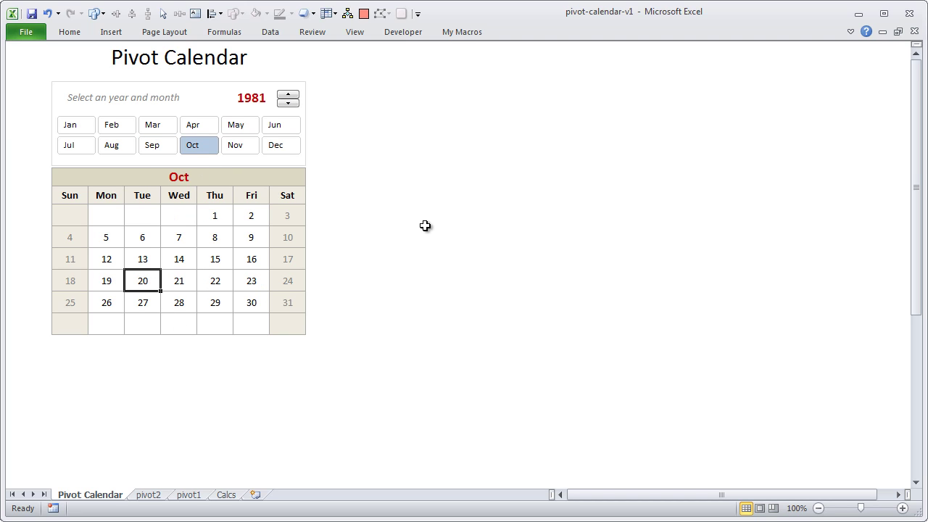
{"action": "left_click", "coordinate": [285, 95]}
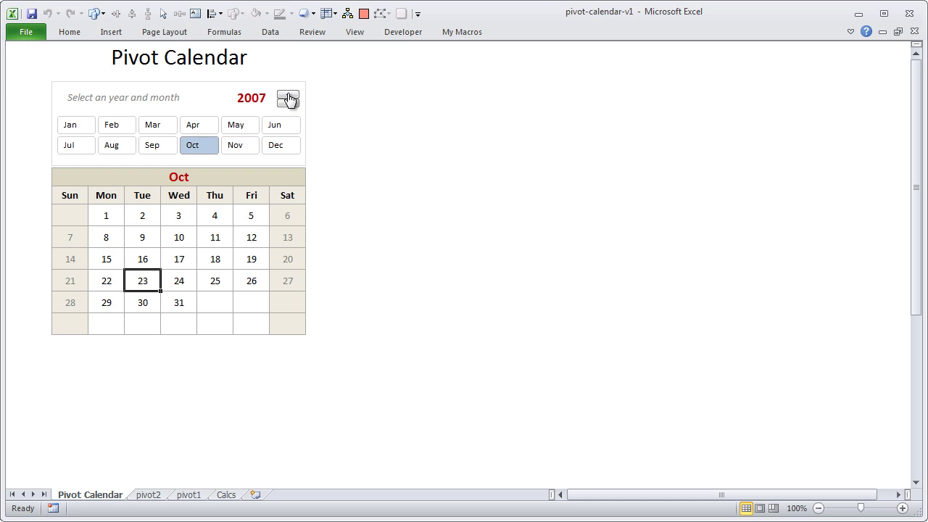
{"action": "left_click", "coordinate": [288, 95]}
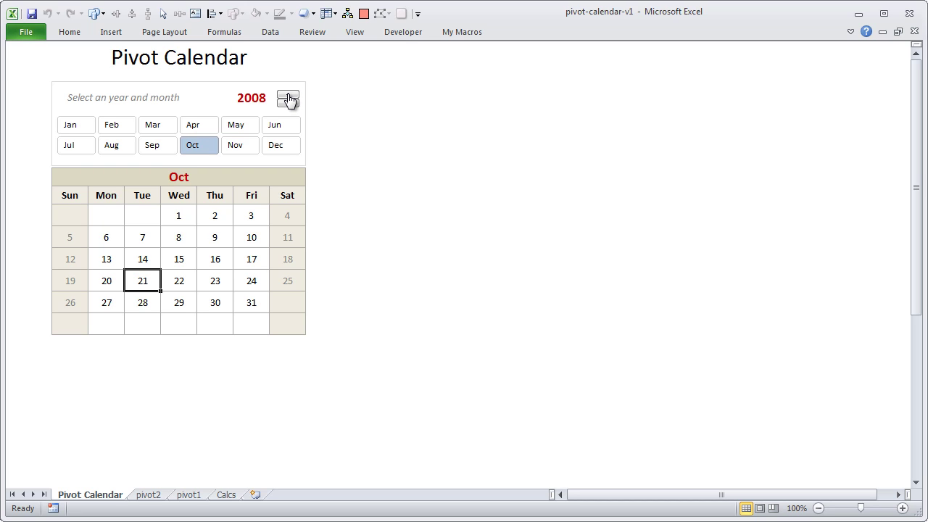
{"action": "left_click", "coordinate": [288, 95]}
{"action": "left_click", "coordinate": [288, 95]}
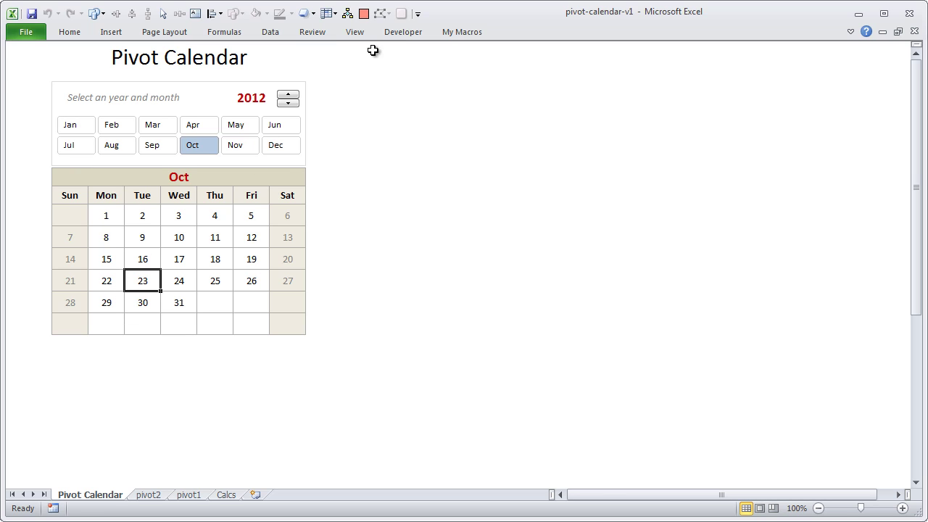
Show the row and column headings and hide rows 6 to 13 containing the plain calendar.
{"action": "left_click", "coordinate": [355, 32]}
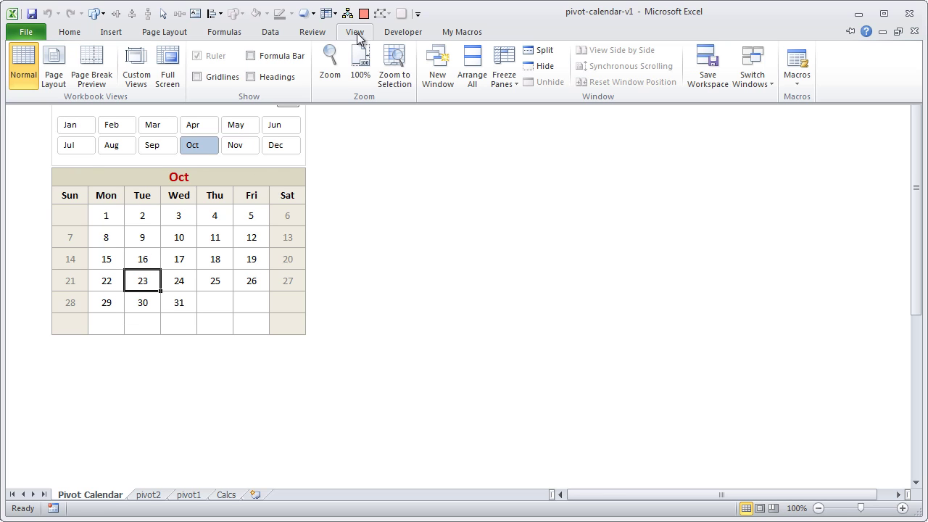
{"action": "left_click", "coordinate": [262, 76]}
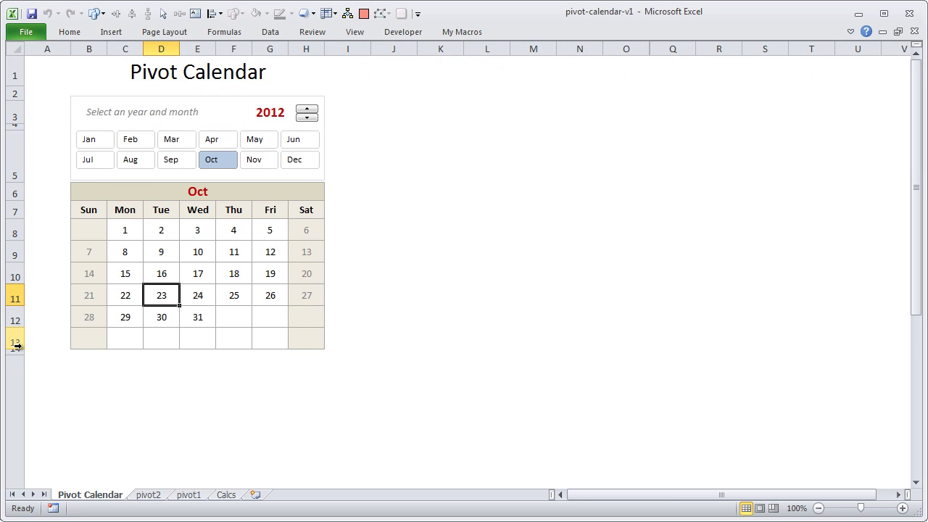
{"action": "left_click_drag", "start_coordinate": [16, 346], "coordinate": [14, 193]}
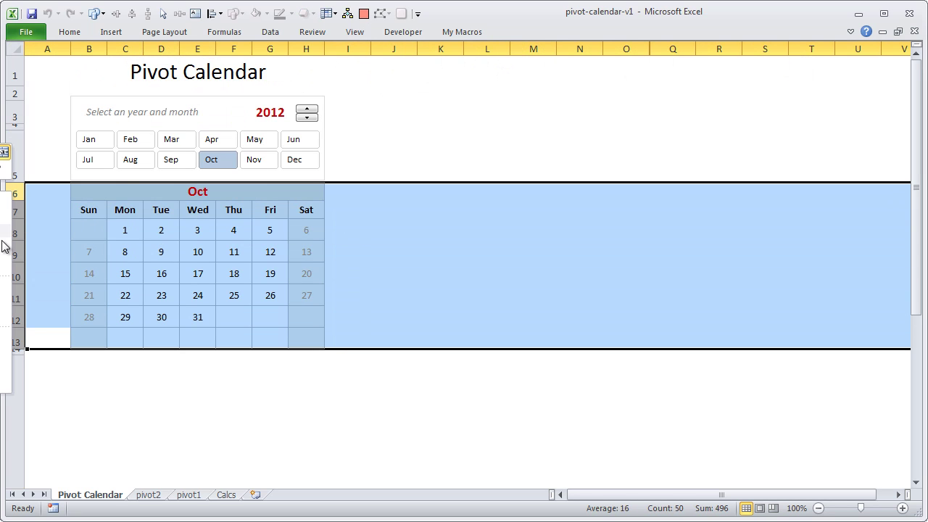
{"action": "left_click", "coordinate": [6, 366]}
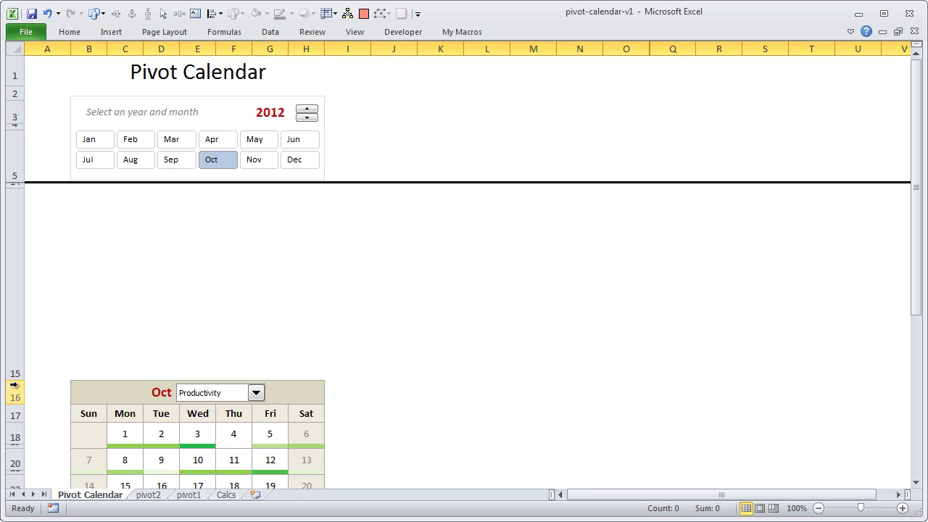
Shrink the height of row 15 so the Productivity calendar sits just below the month selector.
{"action": "left_click_drag", "start_coordinate": [16, 380], "coordinate": [5, 200]}
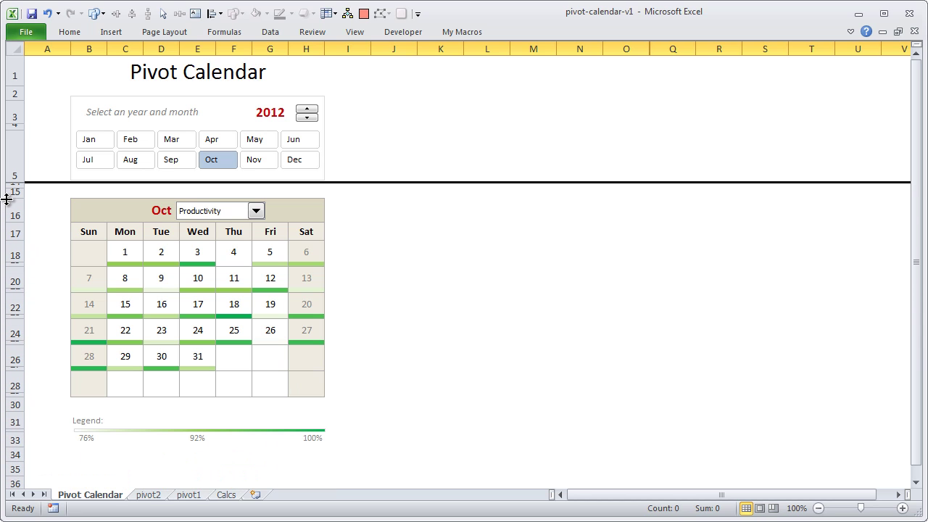
{"action": "left_click", "coordinate": [404, 208]}
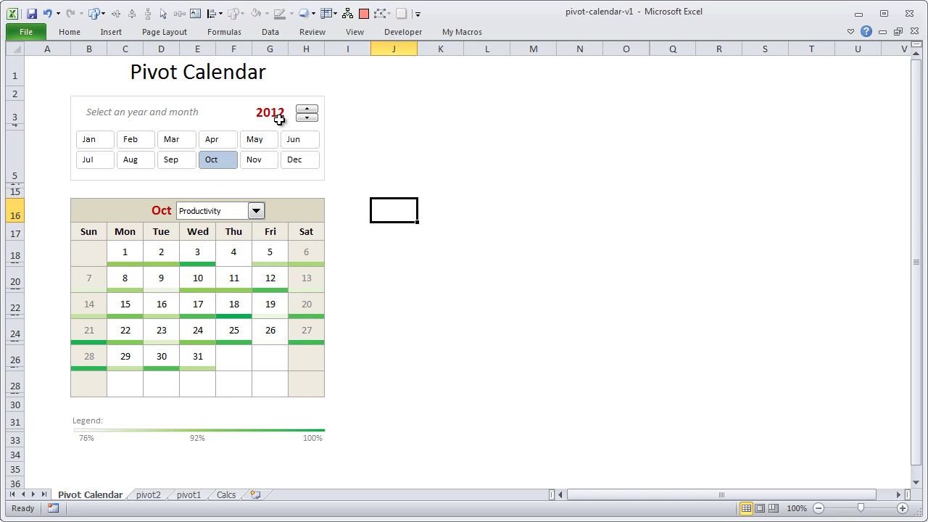
Show August in the color-coded calendar and switch its metric to Attendance and finally to Defects (per Mn).
{"action": "left_click", "coordinate": [121, 160]}
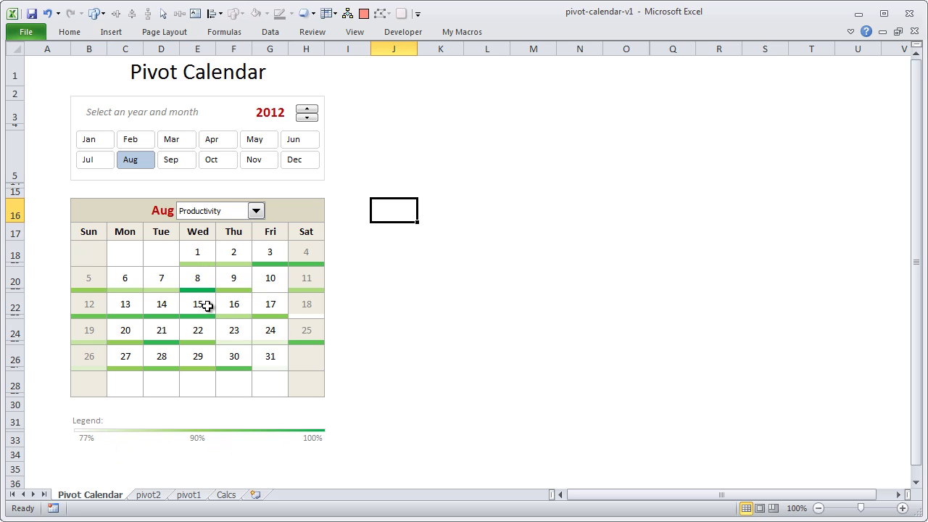
{"action": "left_click", "coordinate": [255, 210]}
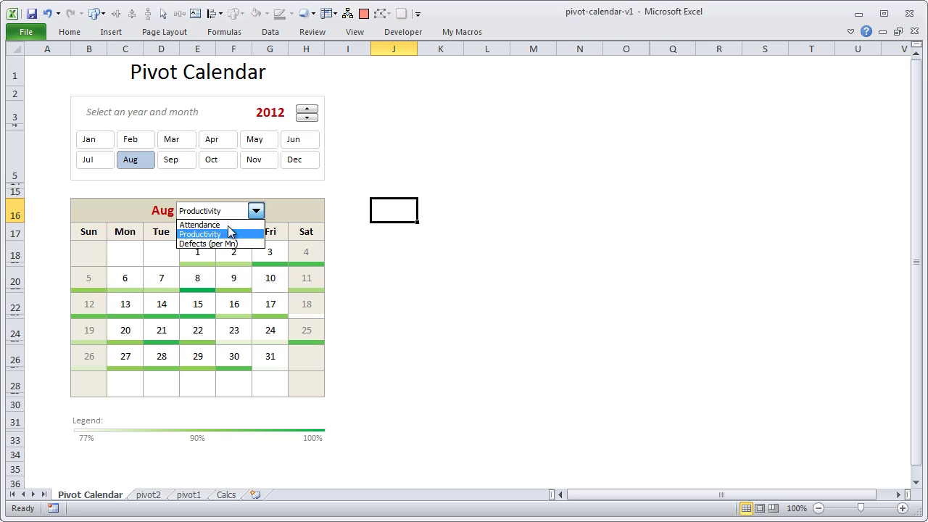
{"action": "left_click", "coordinate": [226, 225]}
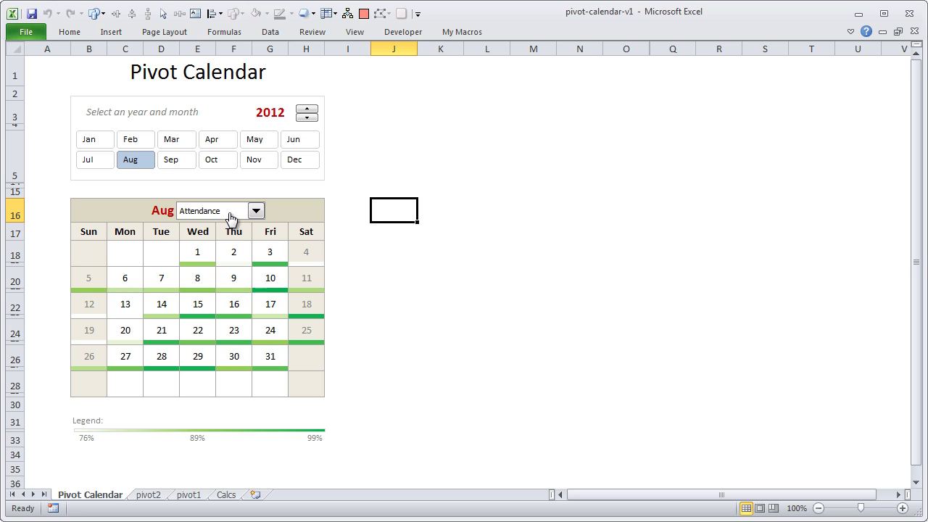
{"action": "left_click", "coordinate": [230, 218]}
{"action": "left_click", "coordinate": [219, 241]}
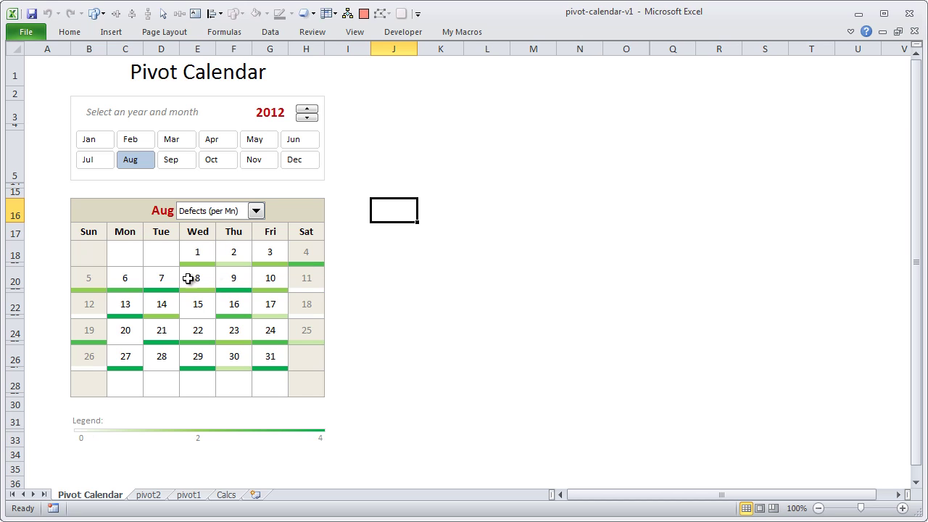
Step the Defects (per Mn) calendar through September, March, February, January, July and April, ending on May.
{"action": "left_click", "coordinate": [178, 169]}
{"action": "left_click", "coordinate": [181, 158]}
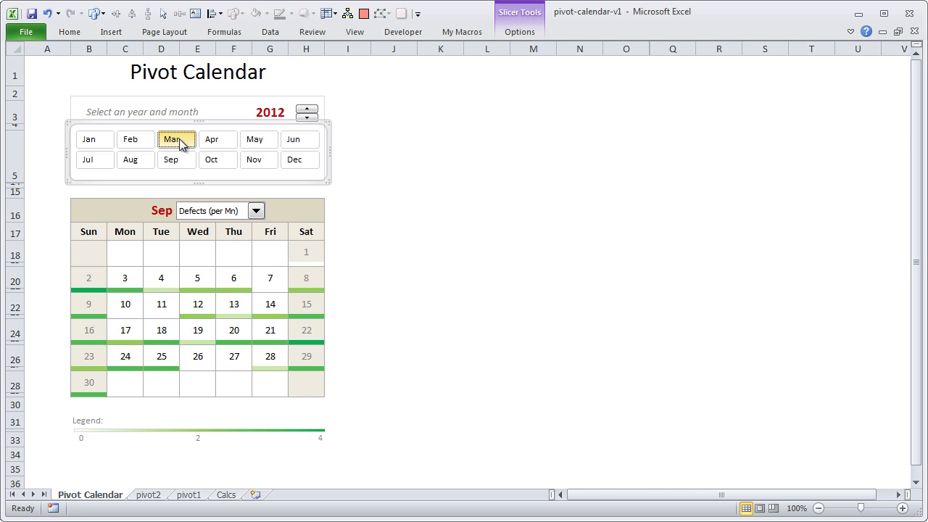
{"action": "left_click", "coordinate": [179, 142]}
{"action": "left_click", "coordinate": [128, 147]}
{"action": "left_click", "coordinate": [102, 141]}
{"action": "left_click", "coordinate": [93, 161]}
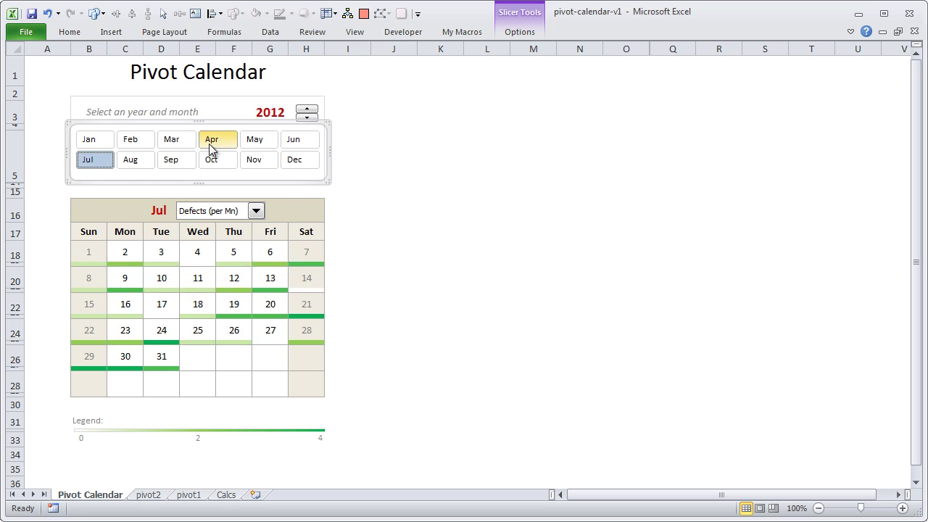
{"action": "left_click", "coordinate": [229, 147]}
{"action": "left_click", "coordinate": [268, 139]}
{"action": "left_click", "coordinate": [381, 245]}
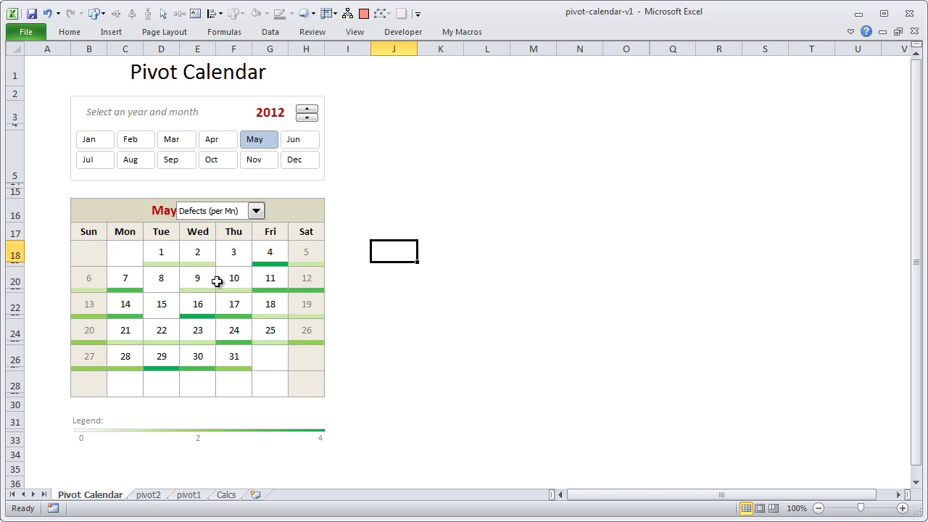
Unhide rows 6 to 13 containing the plain calendar.
{"action": "left_click_drag", "start_coordinate": [11, 186], "coordinate": [12, 127]}
{"action": "right_click", "coordinate": [15, 174]}
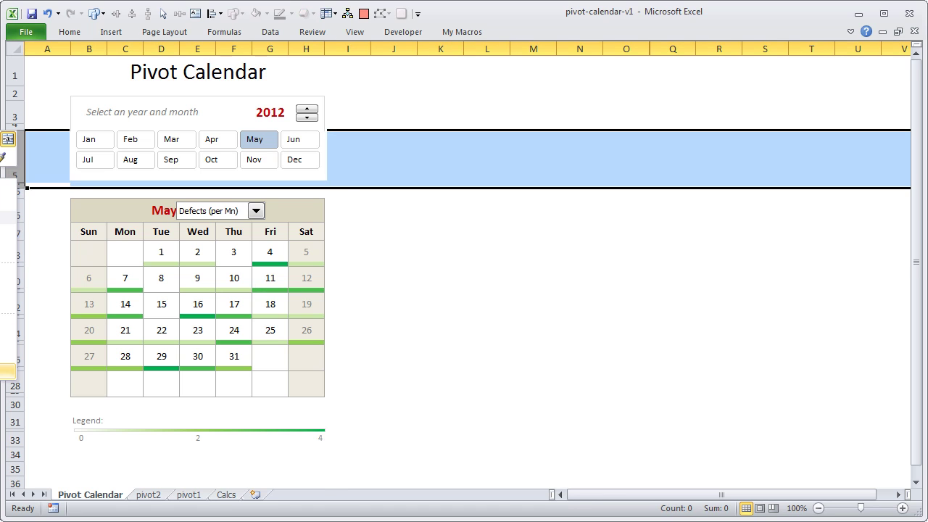
{"action": "left_click", "coordinate": [7, 372]}
{"action": "left_click", "coordinate": [519, 293]}
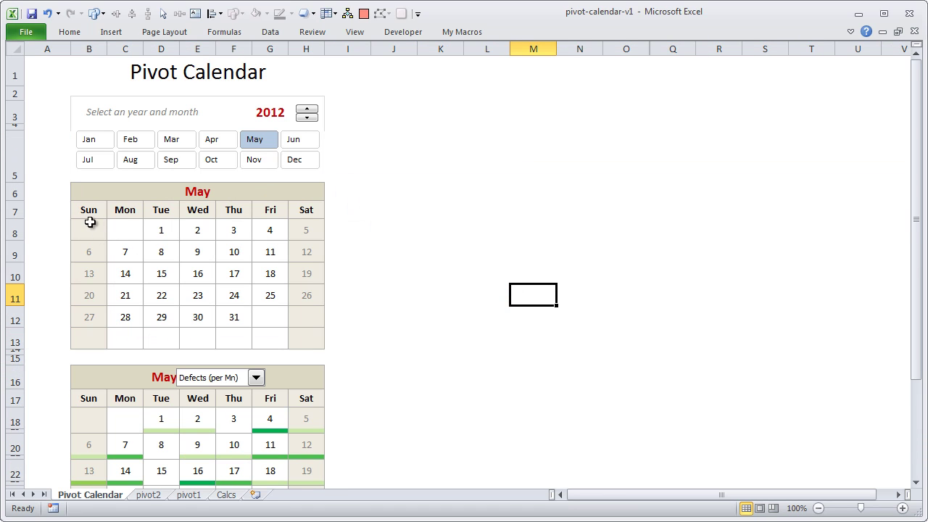
Compare the plain calendar in B6:H13 with the color-coded Defects (per Mn) calendar below it.
{"action": "left_click_drag", "start_coordinate": [81, 190], "coordinate": [294, 339]}
{"action": "left_click", "coordinate": [83, 417]}
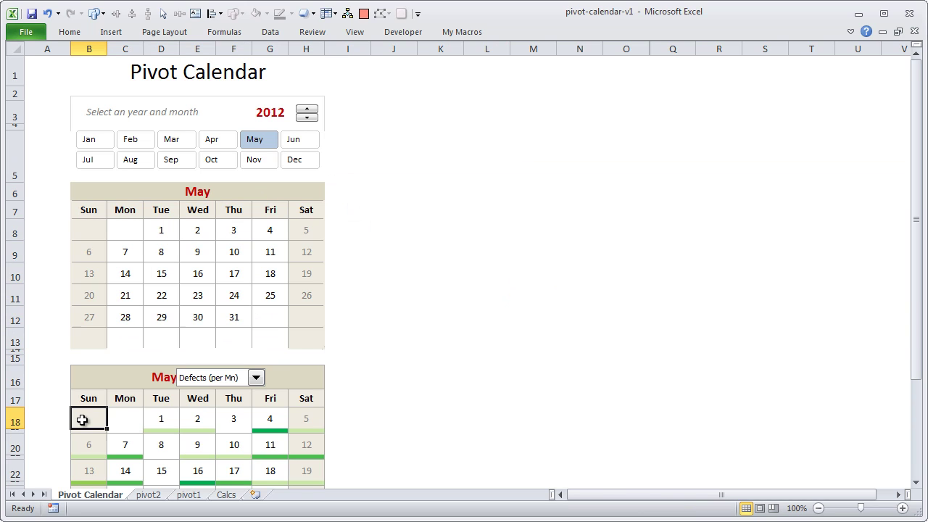
{"action": "left_click", "coordinate": [158, 430]}
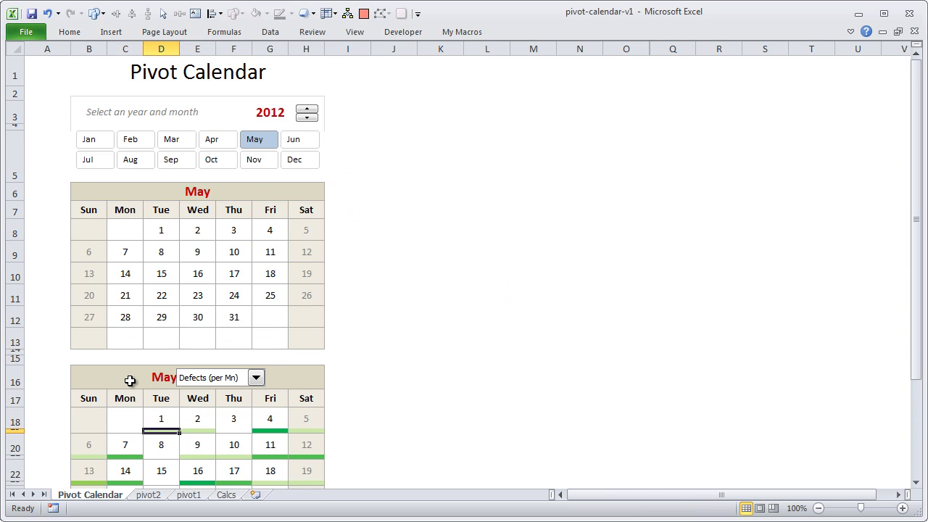
{"action": "left_click", "coordinate": [617, 370]}
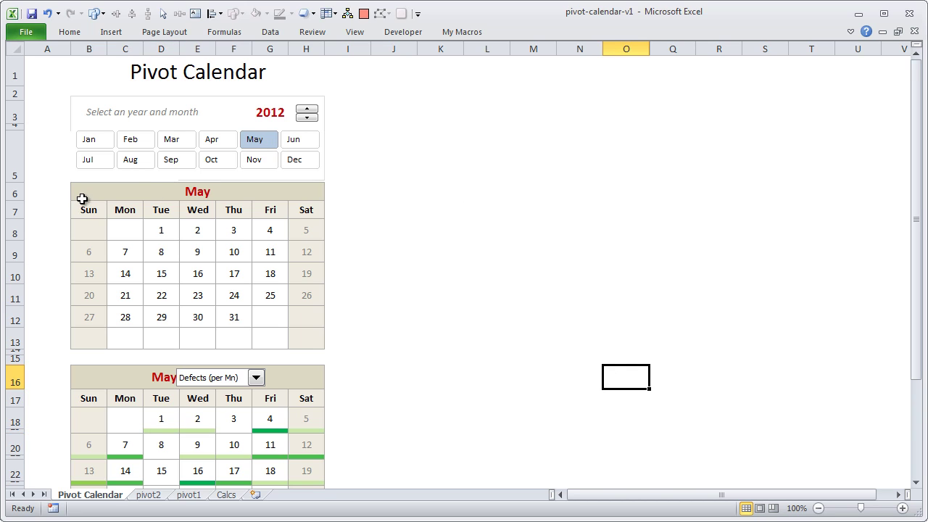
{"action": "left_click_drag", "start_coordinate": [82, 198], "coordinate": [226, 344]}
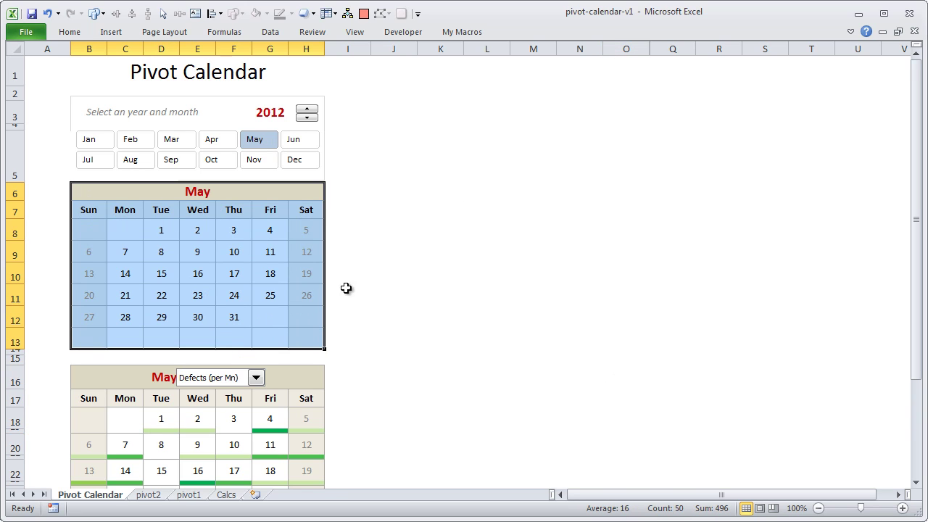
{"action": "left_click", "coordinate": [376, 286]}
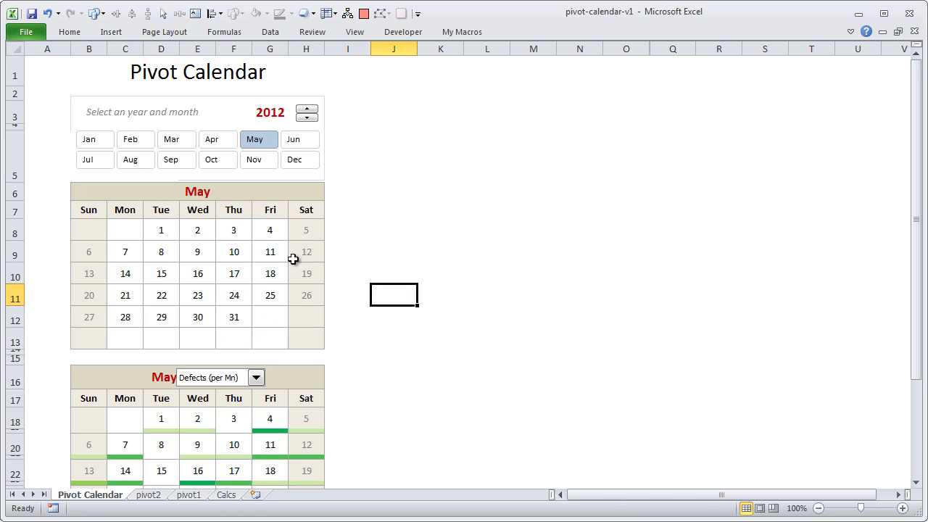
Select the year cell G3, show the formula bar and collapse the ribbon.
{"action": "left_click", "coordinate": [258, 110]}
{"action": "left_click", "coordinate": [362, 35]}
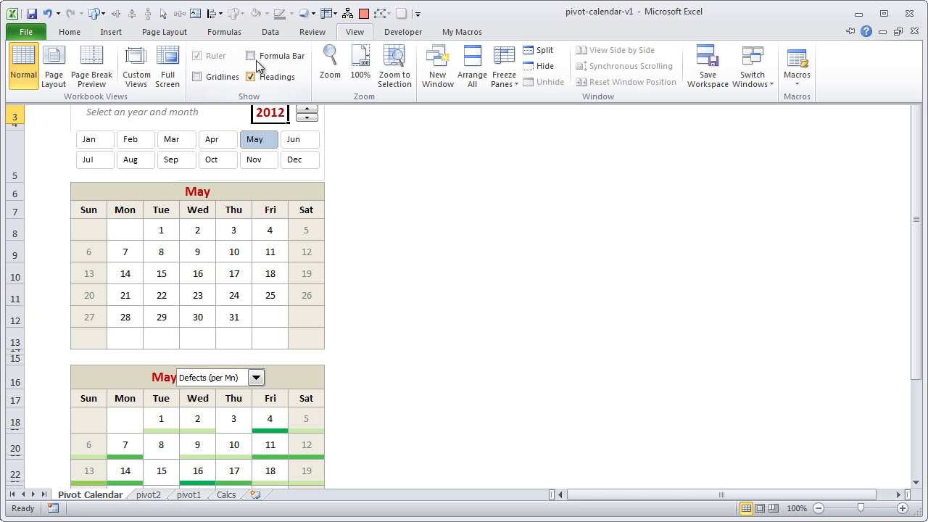
{"action": "left_click", "coordinate": [255, 57]}
{"action": "double_click", "coordinate": [355, 32]}
{"action": "left_click", "coordinate": [355, 31]}
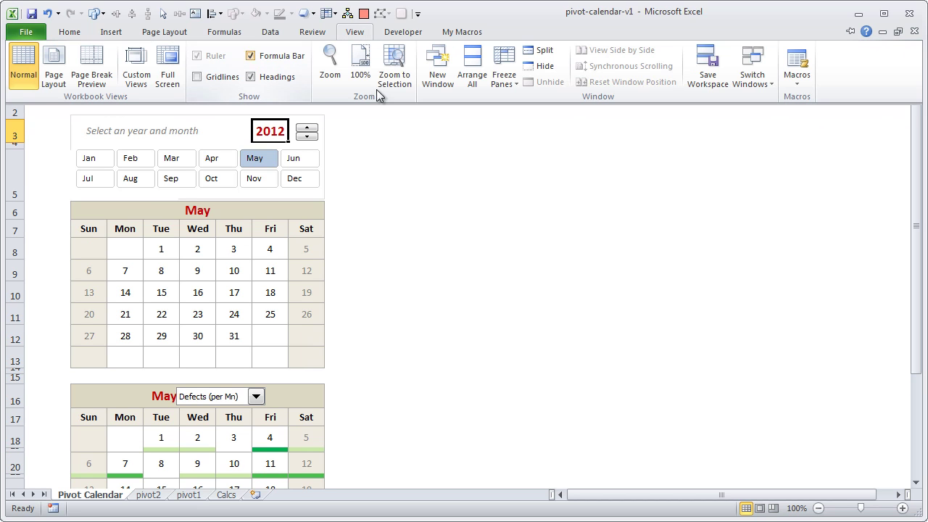
{"action": "left_click", "coordinate": [372, 135]}
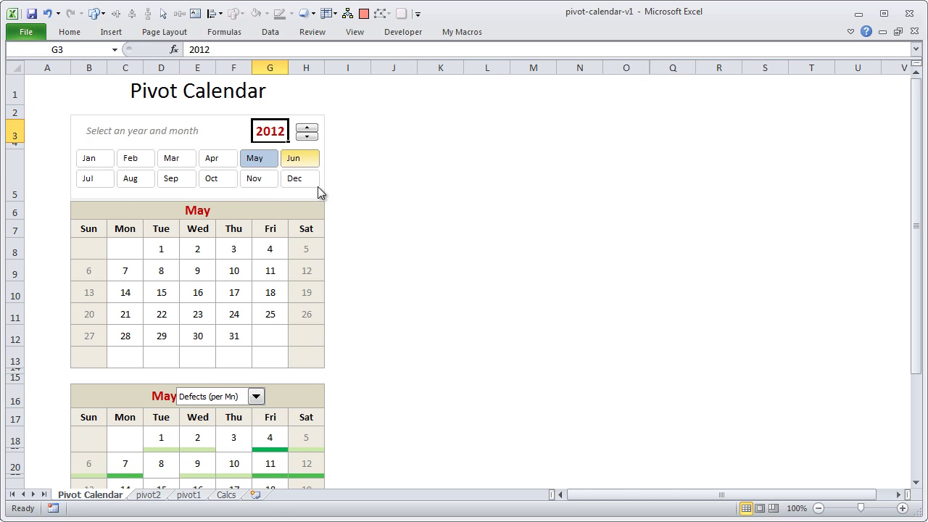
Go to the Calcs sheet and inspect the formulas behind Selected Year and Leap Year?
{"action": "left_click", "coordinate": [227, 496]}
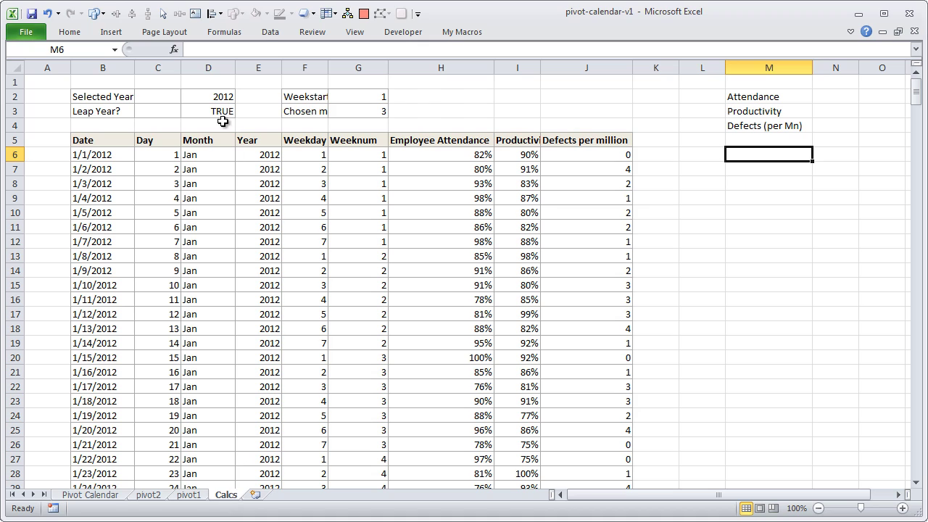
{"action": "left_click", "coordinate": [213, 96]}
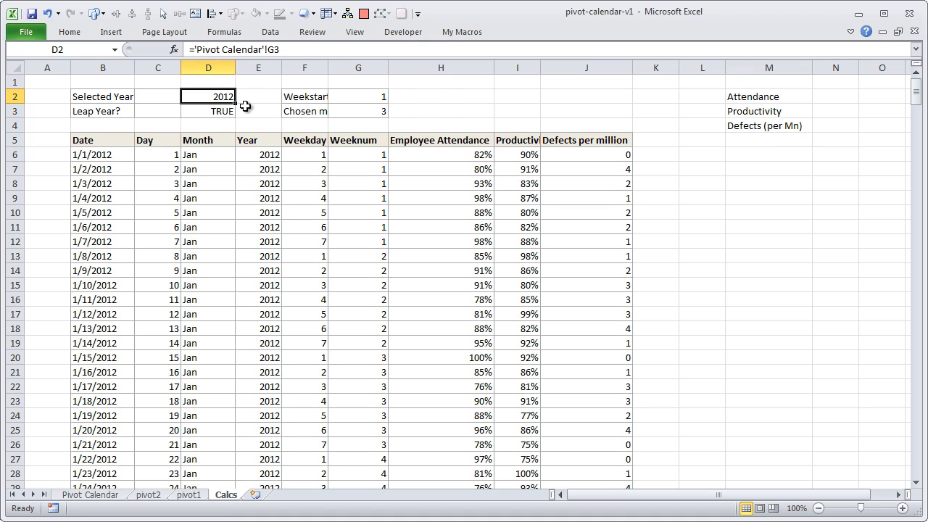
{"action": "left_click", "coordinate": [208, 114]}
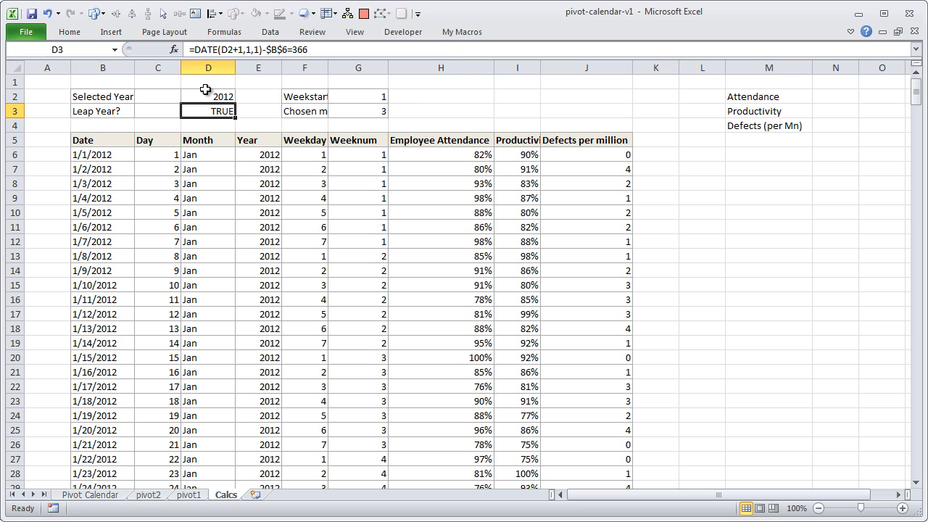
Examine the formulas that generate the first two dates in B6 and B7 of the Date column.
{"action": "left_click", "coordinate": [88, 154]}
{"action": "scroll", "coordinate": [120, 293], "scroll_direction": "down", "scroll_amount": 7}
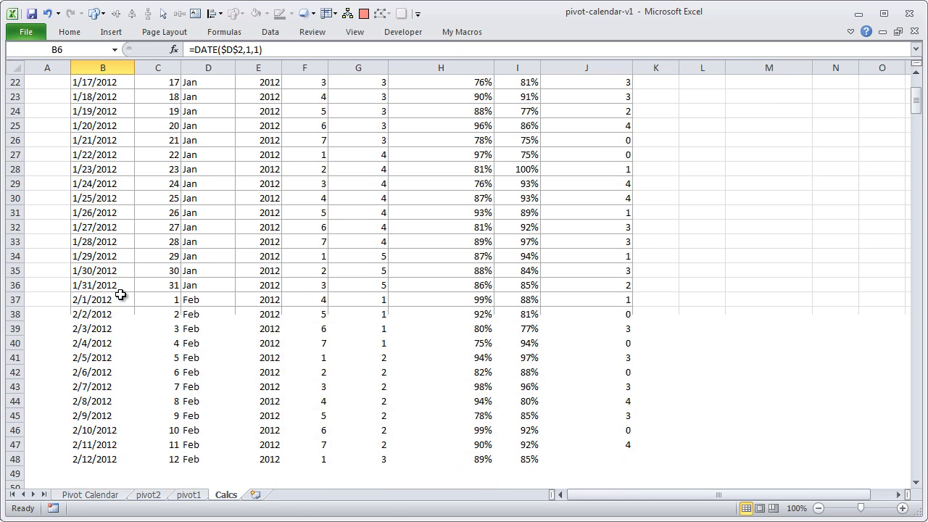
{"action": "scroll", "coordinate": [120, 293], "scroll_direction": "down", "scroll_amount": 20}
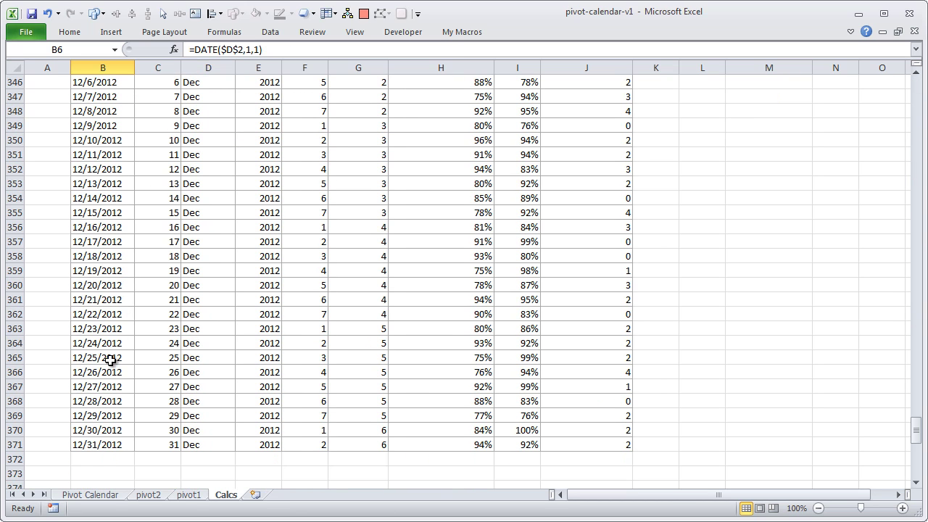
{"action": "scroll", "coordinate": [109, 415], "scroll_direction": "up", "scroll_amount": 20}
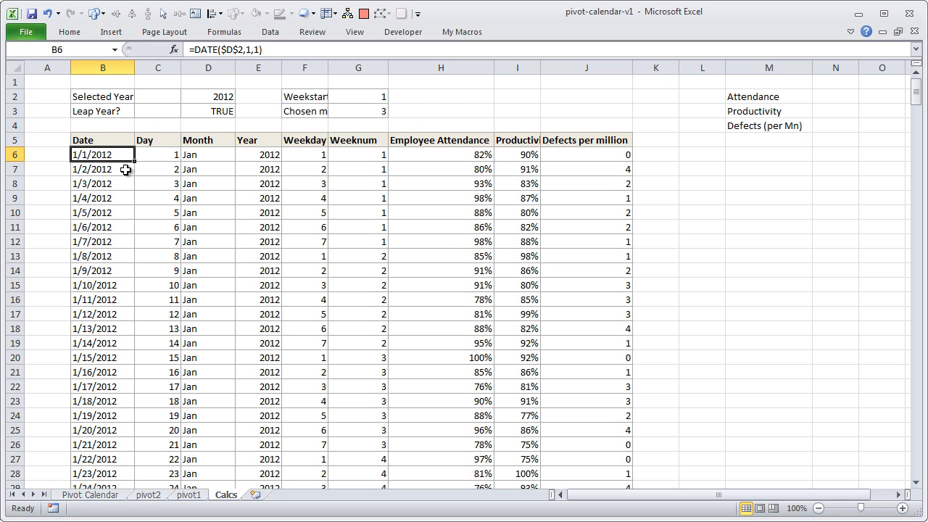
{"action": "key", "text": "F2"}
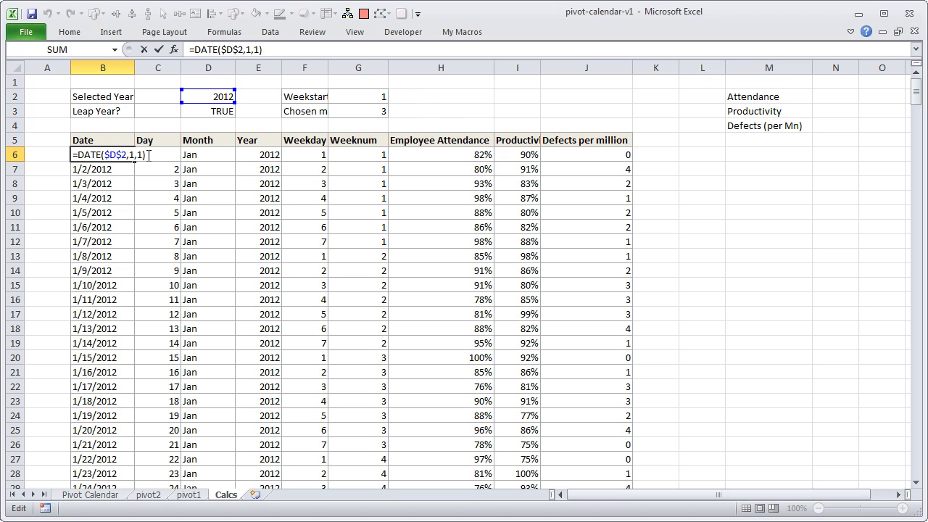
{"action": "left_click", "coordinate": [126, 168]}
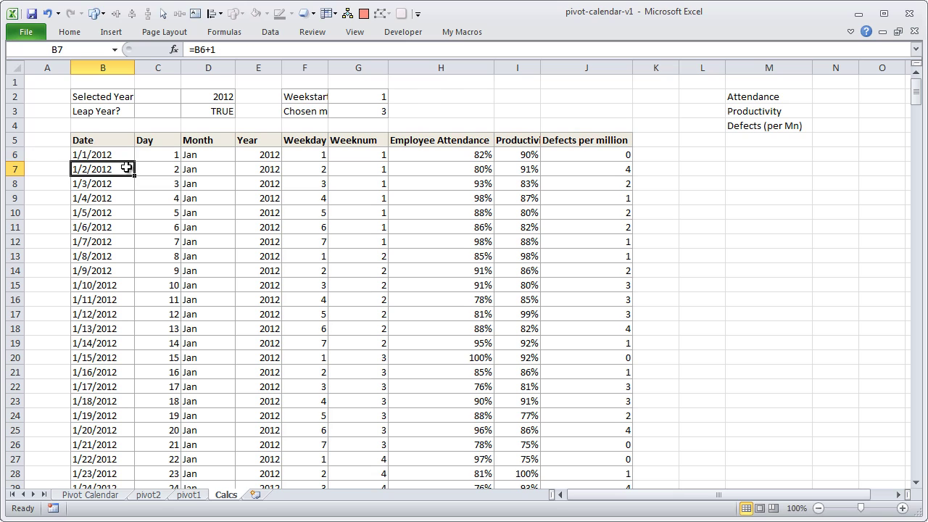
{"action": "key", "text": "F2"}
{"action": "key", "text": "Escape"}
Review the end of the Date column and inspect the formulas of its last two dates in B370 and B371.
{"action": "scroll", "coordinate": [124, 189], "scroll_direction": "down", "scroll_amount": 15}
{"action": "scroll", "coordinate": [125, 188], "scroll_direction": "down", "scroll_amount": 20}
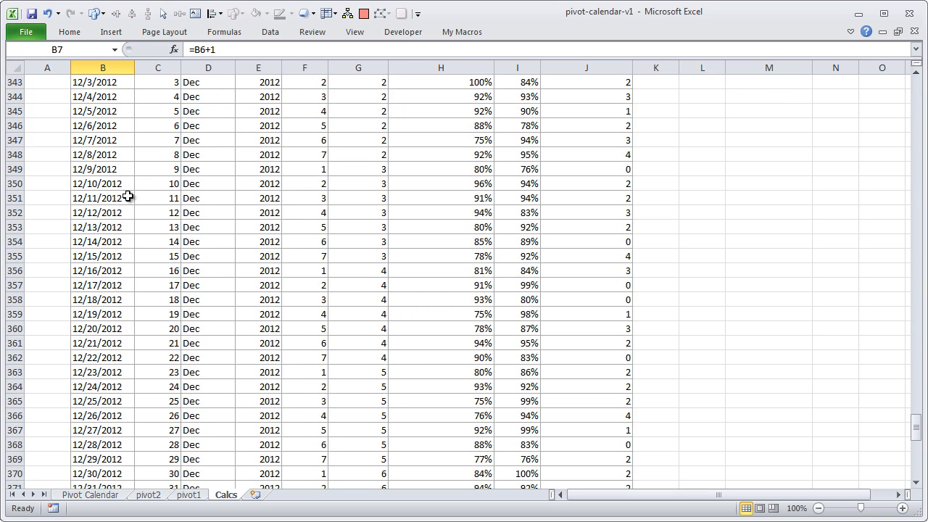
{"action": "scroll", "coordinate": [127, 196], "scroll_direction": "up", "scroll_amount": 20}
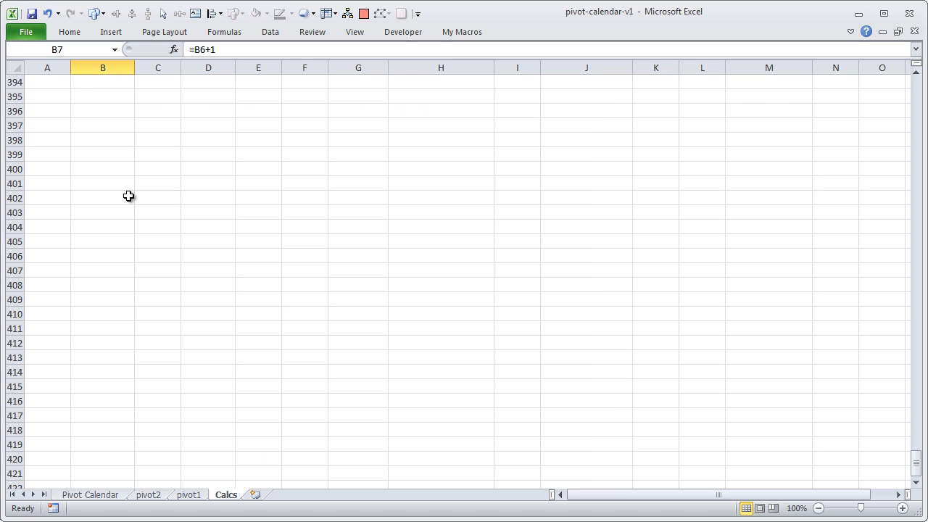
{"action": "left_click", "coordinate": [93, 97]}
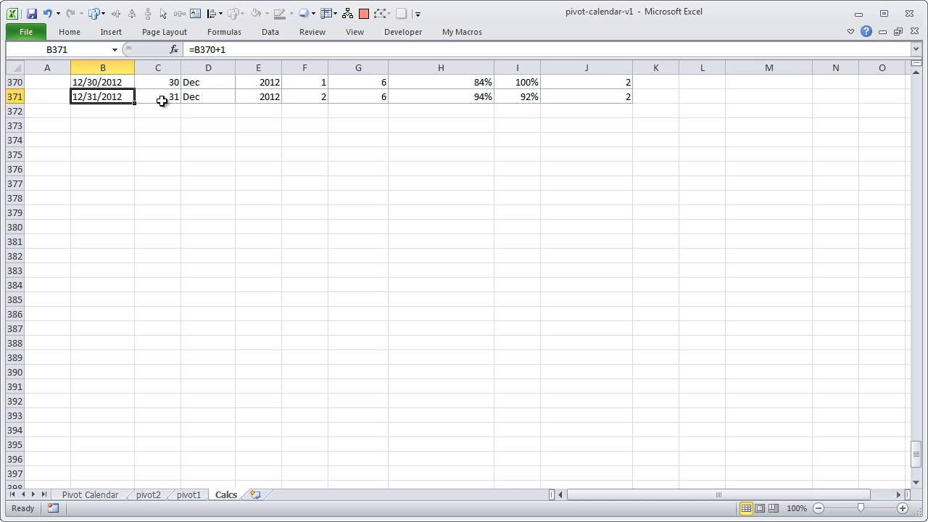
{"action": "scroll", "coordinate": [120, 140], "scroll_direction": "up", "scroll_amount": 3}
{"action": "left_click", "coordinate": [107, 209]}
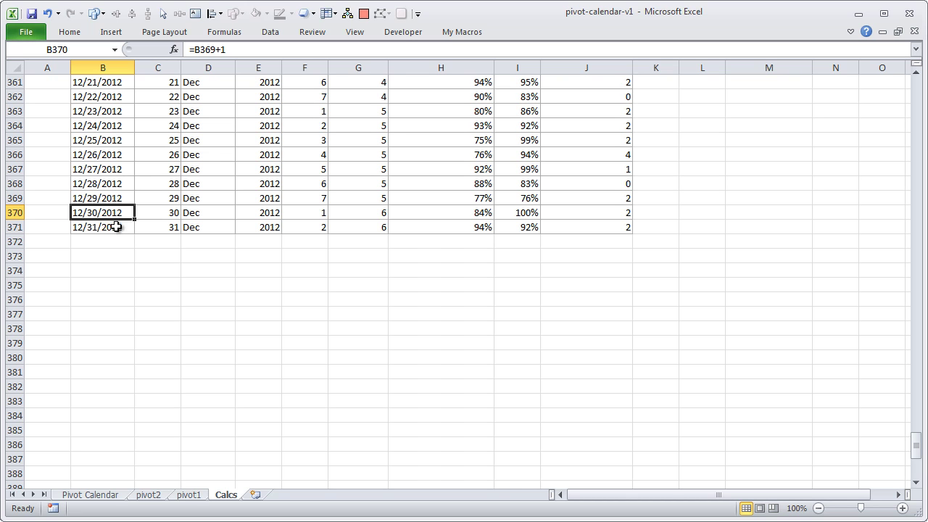
{"action": "left_click", "coordinate": [117, 229]}
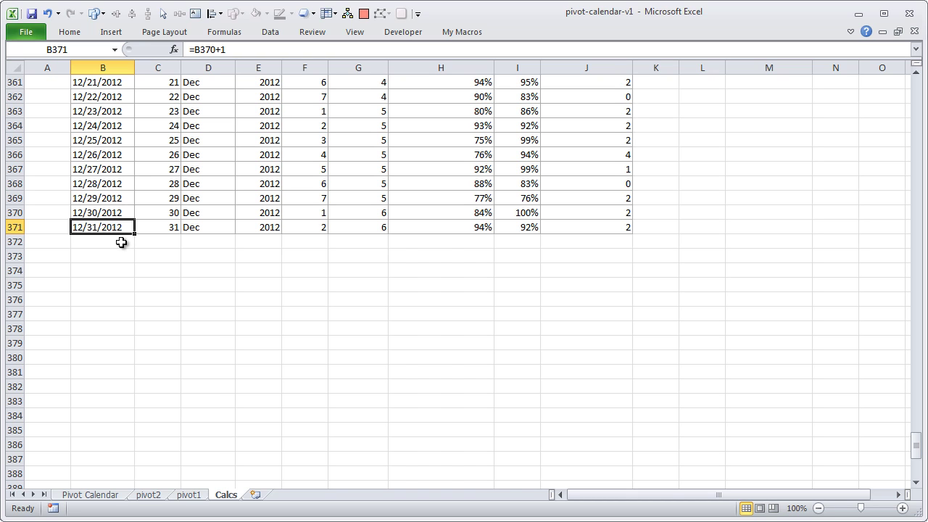
{"action": "scroll", "coordinate": [155, 213], "scroll_direction": "up", "scroll_amount": 20}
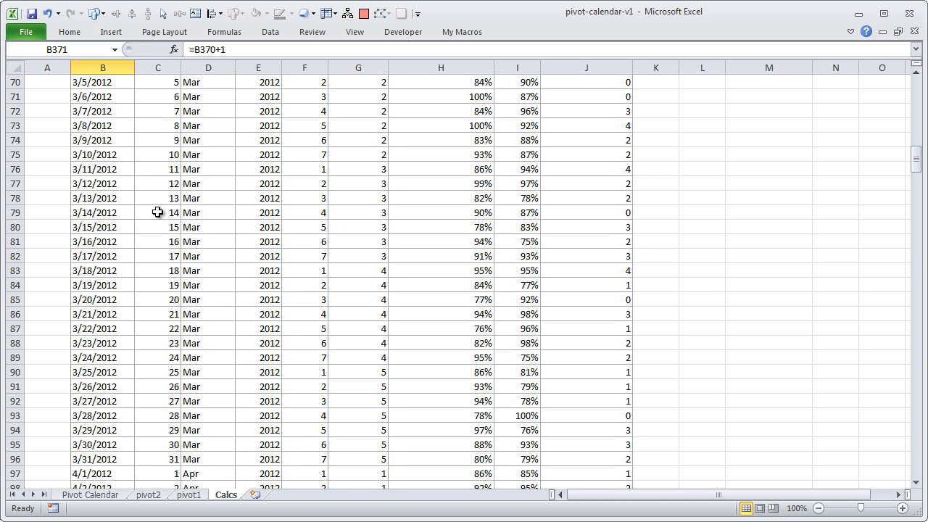
Inspect the Day, Month and Year formulas in C6, D6 and E6 and browse the rows below.
{"action": "left_click", "coordinate": [174, 154]}
{"action": "left_click", "coordinate": [202, 153]}
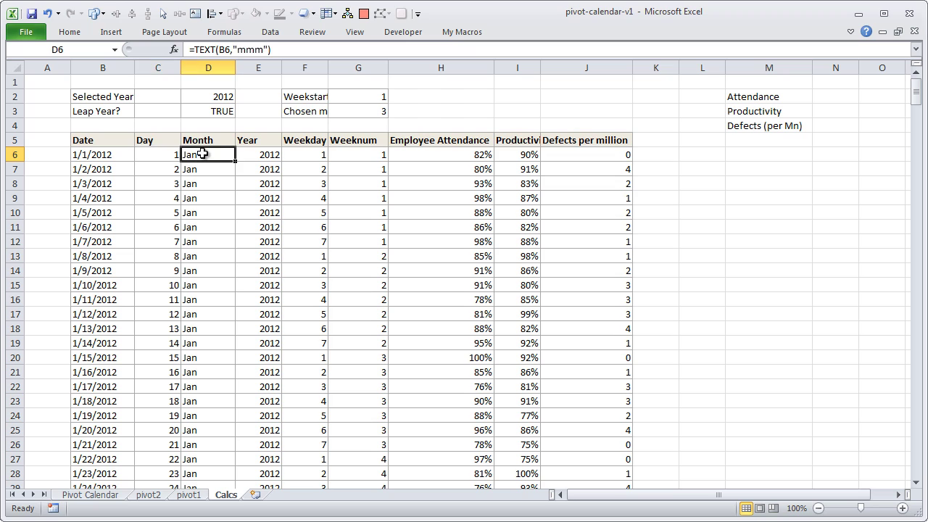
{"action": "left_click", "coordinate": [255, 151]}
{"action": "left_click", "coordinate": [168, 154]}
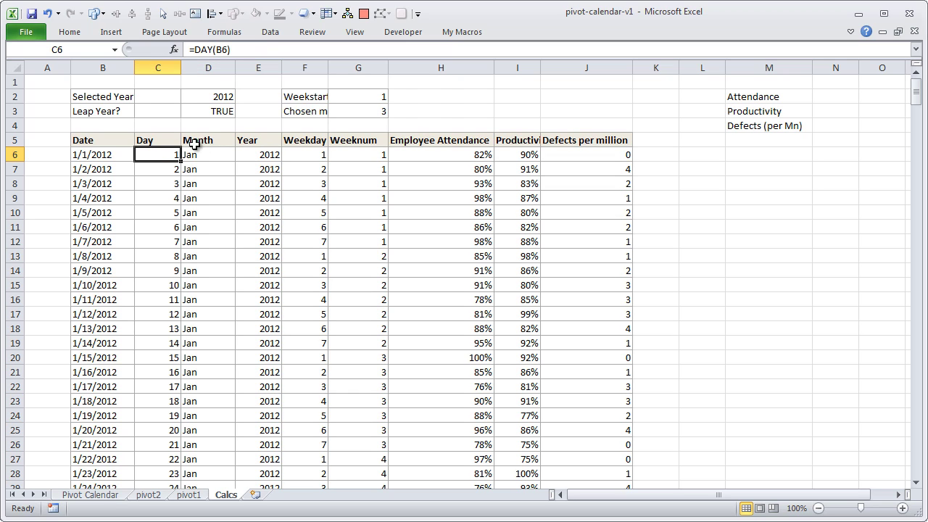
{"action": "left_click", "coordinate": [212, 150]}
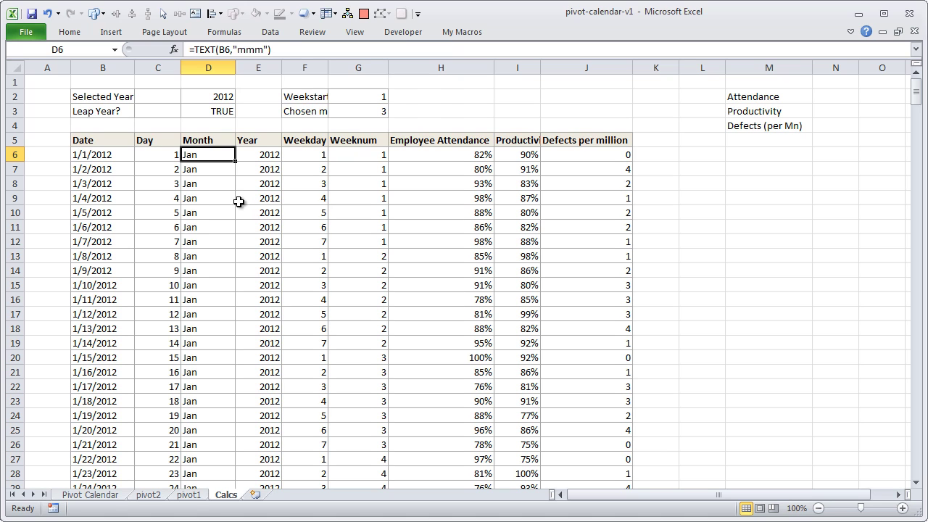
{"action": "left_click", "coordinate": [273, 154]}
{"action": "scroll", "coordinate": [269, 195], "scroll_direction": "down", "scroll_amount": 13}
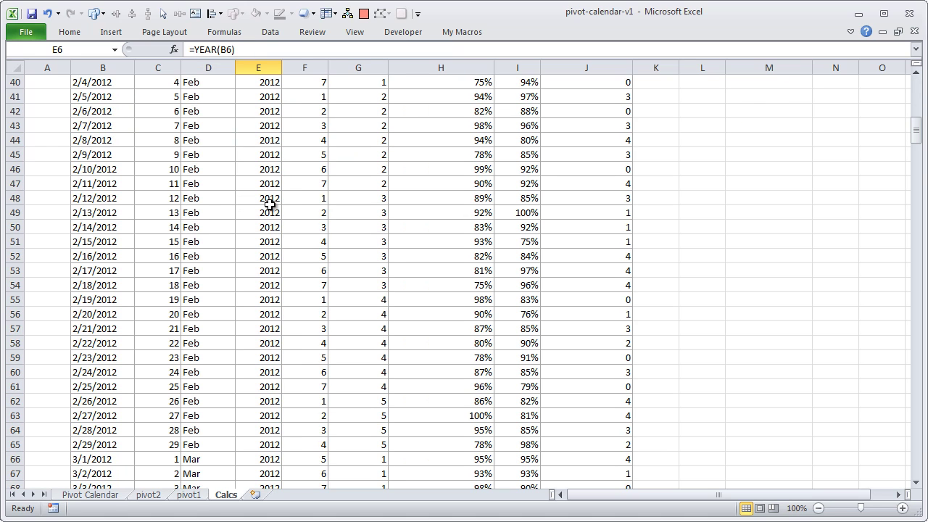
{"action": "scroll", "coordinate": [269, 206], "scroll_direction": "down", "scroll_amount": 10}
{"action": "scroll", "coordinate": [270, 206], "scroll_direction": "up", "scroll_amount": 20}
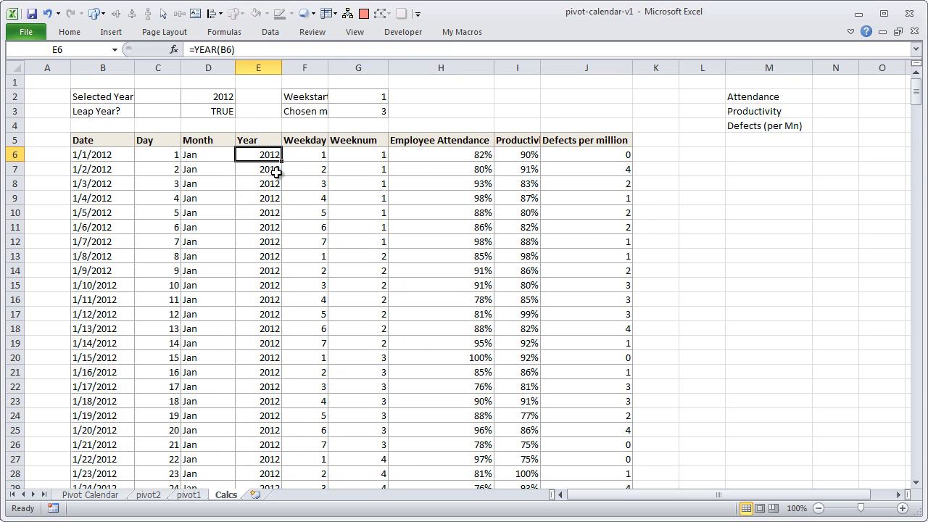
Inspect the Weekday formula in F6 and the Weeknum entries in G6 and G7.
{"action": "left_click", "coordinate": [324, 157]}
{"action": "left_click", "coordinate": [371, 152]}
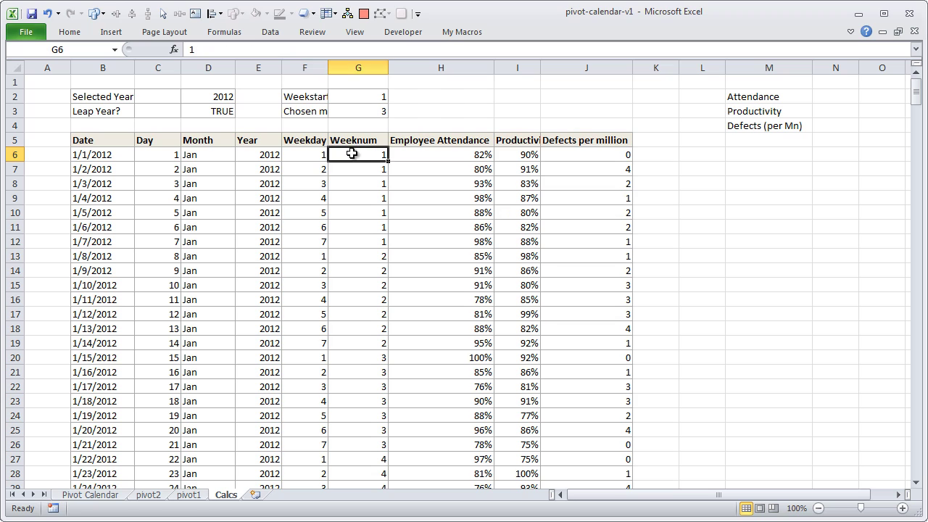
{"action": "left_click", "coordinate": [318, 156]}
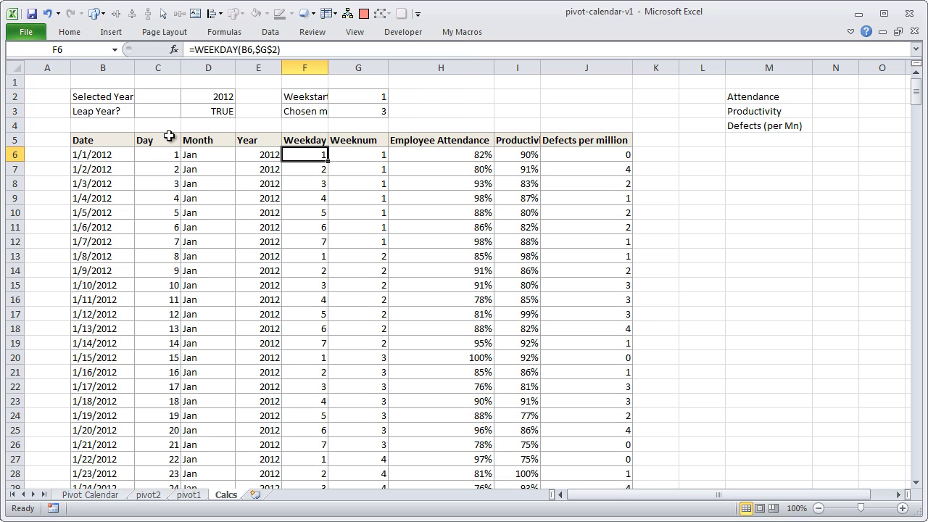
{"action": "left_click_drag", "start_coordinate": [344, 149], "coordinate": [375, 245]}
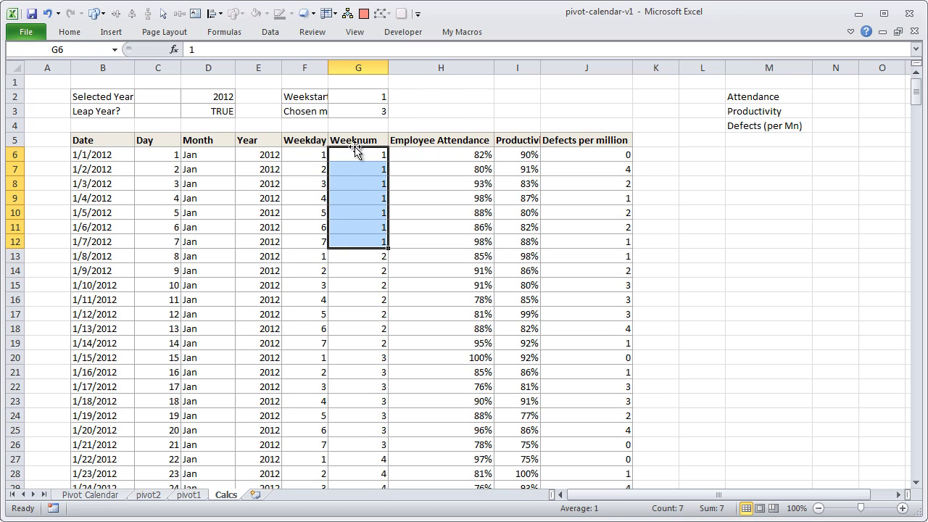
{"action": "left_click", "coordinate": [375, 171]}
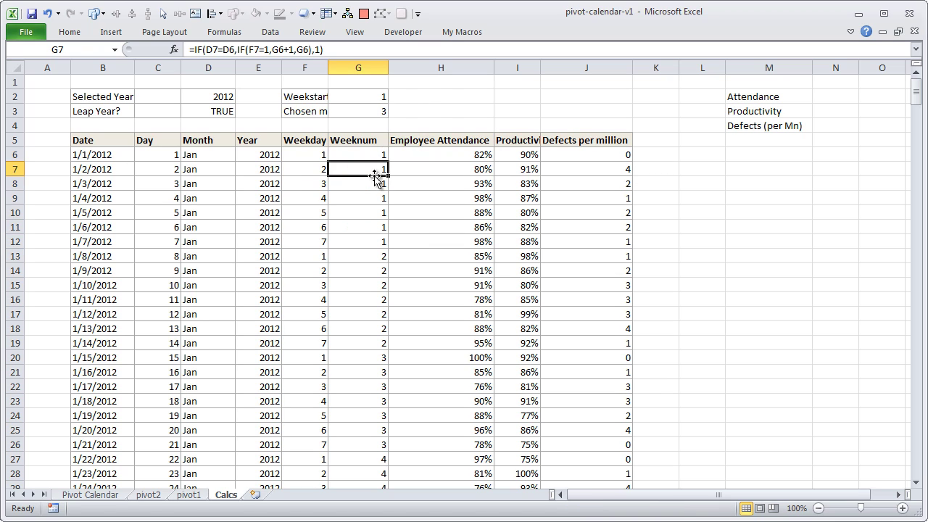
{"action": "left_click", "coordinate": [376, 153]}
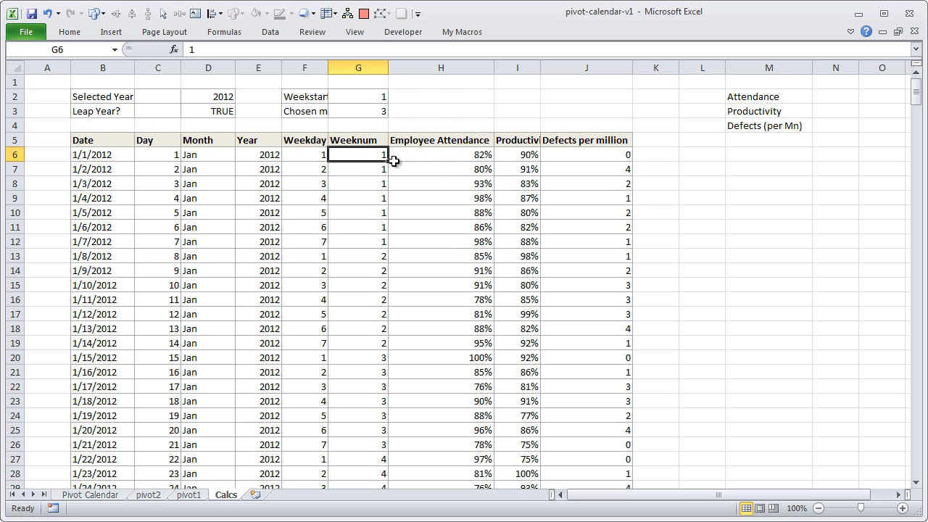
Add a new blank worksheet after the Calcs sheet.
{"action": "left_click", "coordinate": [260, 495]}
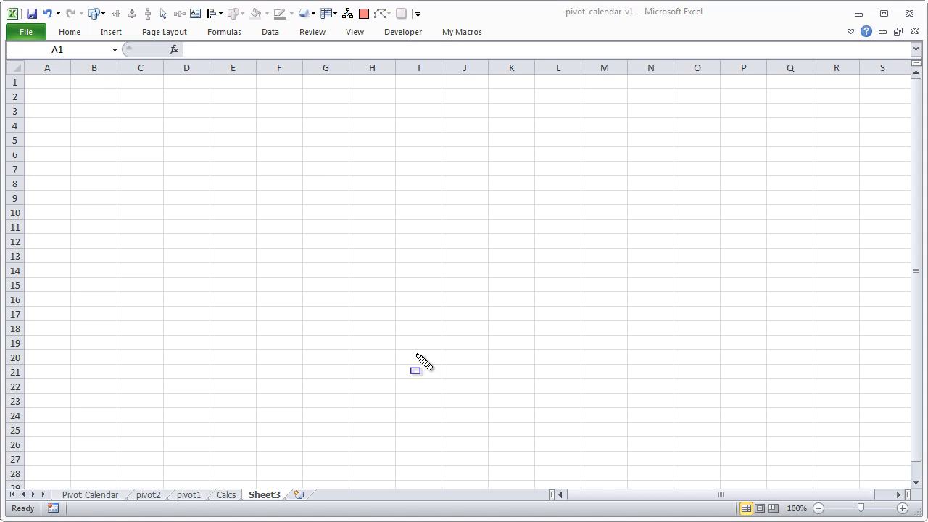
Draw a freehand calendar outline over C3:I8 with the handwritten numbers 1 to 6 down its first column, and clear the annotations.
{"action": "mouse_move", "coordinate": [119, 104]}
{"action": "left_mouse_down"}
{"action": "mouse_move", "coordinate": [182, 161]}
{"action": "mouse_move", "coordinate": [163, 161]}
{"action": "mouse_move", "coordinate": [159, 184]}
{"action": "mouse_move", "coordinate": [184, 196]}
{"action": "mouse_move", "coordinate": [312, 194]}
{"action": "mouse_move", "coordinate": [376, 204]}
{"action": "mouse_move", "coordinate": [443, 192]}
{"action": "left_mouse_up"}
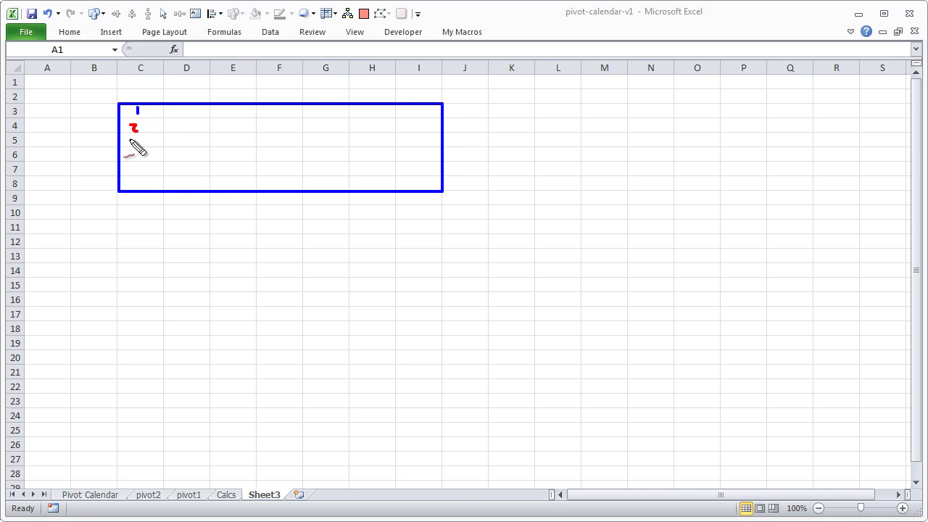
{"action": "mouse_move", "coordinate": [137, 146]}
{"action": "left_mouse_down"}
{"action": "mouse_move", "coordinate": [128, 145]}
{"action": "mouse_move", "coordinate": [137, 156]}
{"action": "mouse_move", "coordinate": [130, 170]}
{"action": "mouse_move", "coordinate": [141, 166]}
{"action": "mouse_move", "coordinate": [142, 185]}
{"action": "left_mouse_up"}
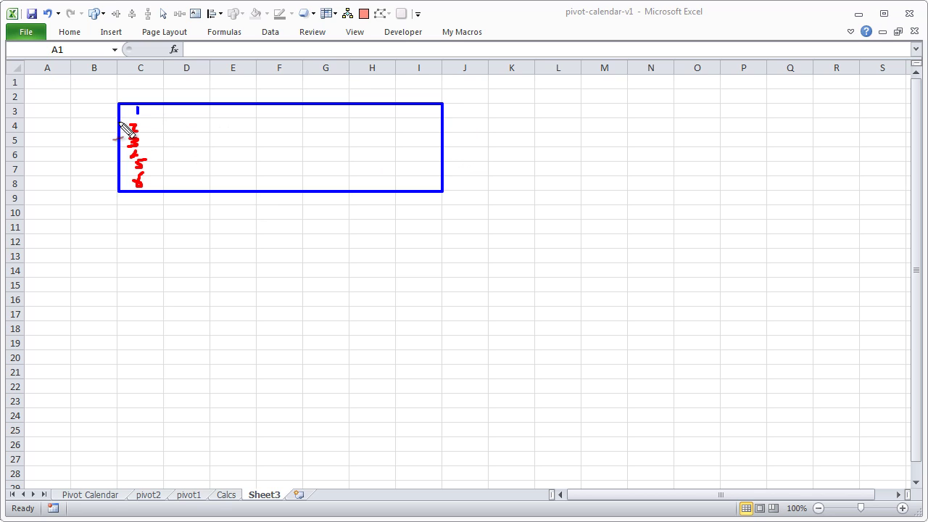
{"action": "left_click_drag", "start_coordinate": [137, 107], "coordinate": [137, 116]}
{"action": "mouse_move", "coordinate": [147, 100]}
{"action": "left_mouse_down"}
{"action": "mouse_move", "coordinate": [139, 88]}
{"action": "mouse_move", "coordinate": [139, 97]}
{"action": "left_mouse_up"}
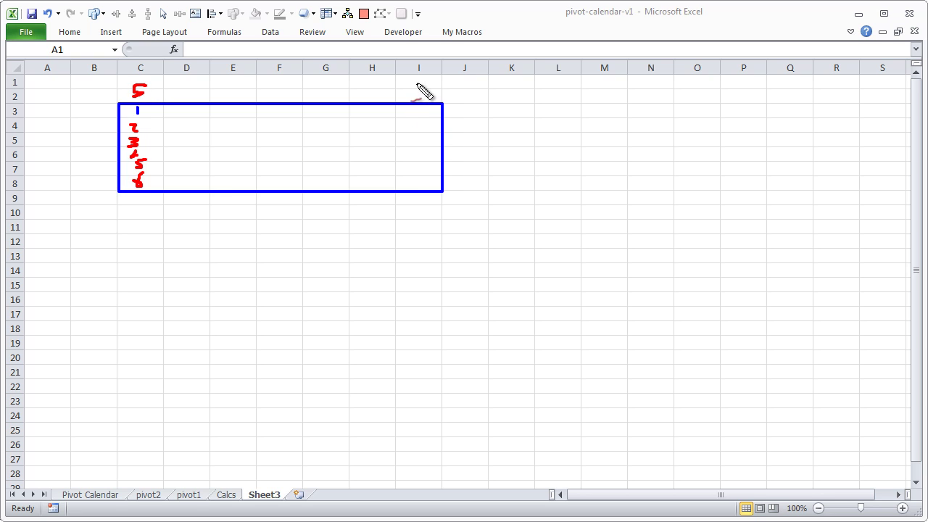
{"action": "mouse_move", "coordinate": [416, 84]}
{"action": "left_mouse_down"}
{"action": "mouse_move", "coordinate": [406, 106]}
{"action": "mouse_move", "coordinate": [438, 103]}
{"action": "left_mouse_up"}
{"action": "key", "text": "ctrl+z"}
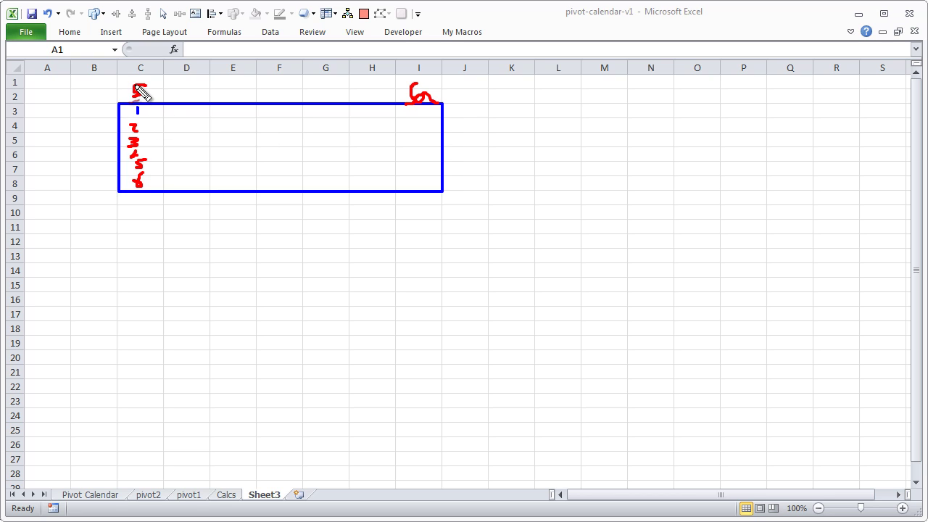
{"action": "left_click_drag", "start_coordinate": [141, 128], "coordinate": [153, 126]}
{"action": "key", "text": "Escape"}
{"action": "key", "text": "Escape"}
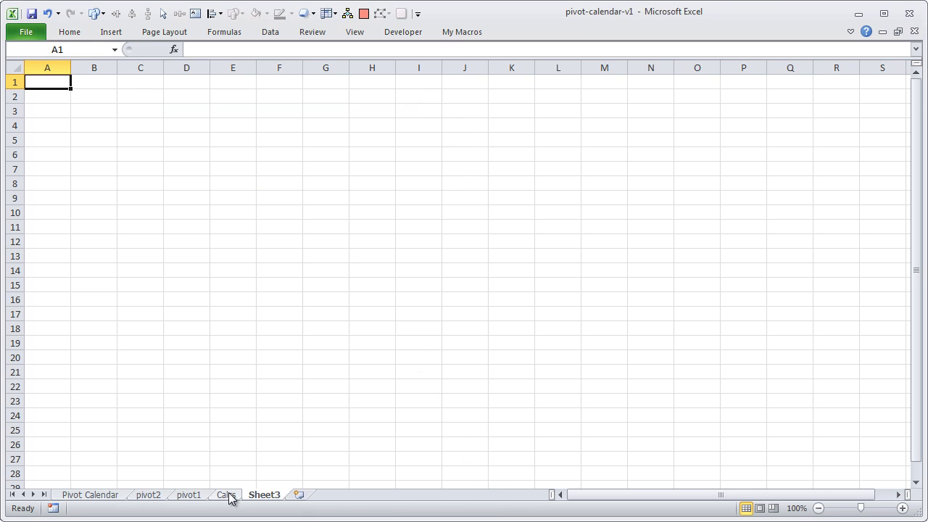
Return to the Calcs sheet and examine the cell references in the Weeknum formula of G7.
{"action": "left_click", "coordinate": [228, 495]}
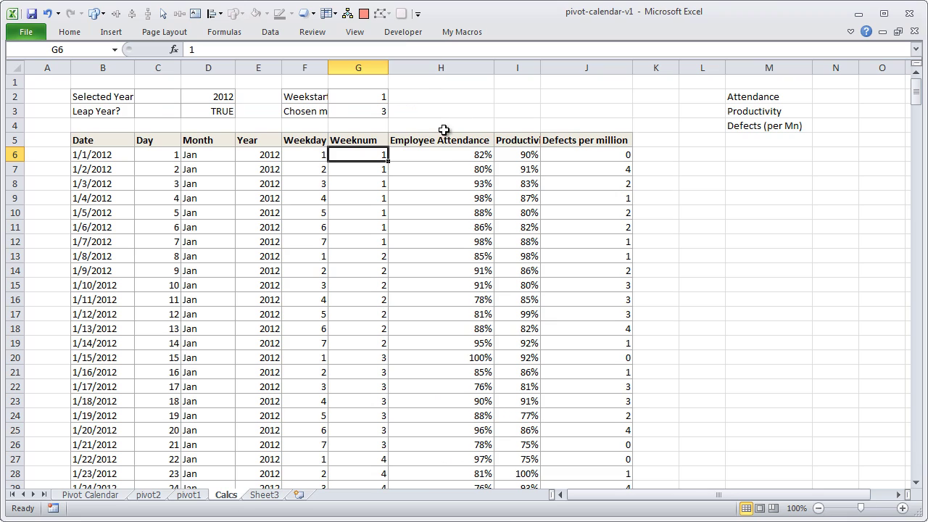
{"action": "left_click", "coordinate": [382, 168]}
{"action": "key", "text": "F2"}
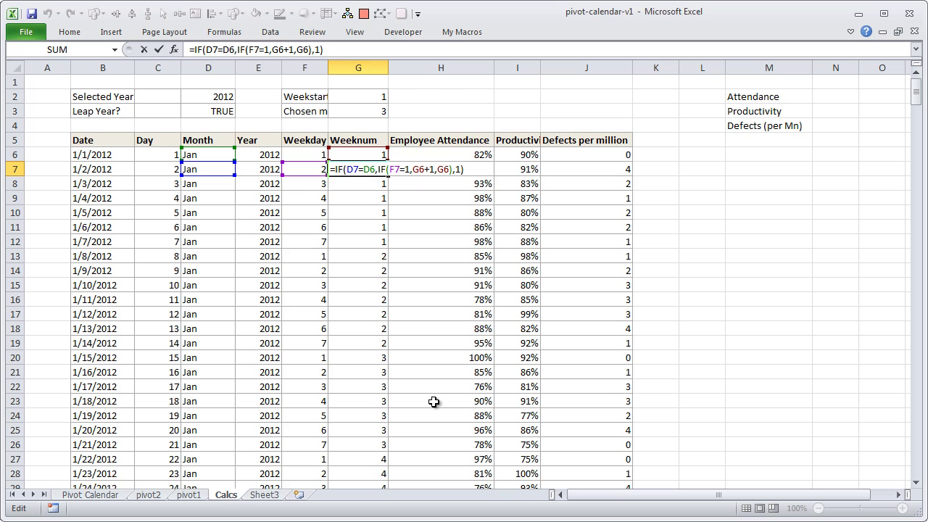
{"action": "key", "text": "ctrl+Return"}
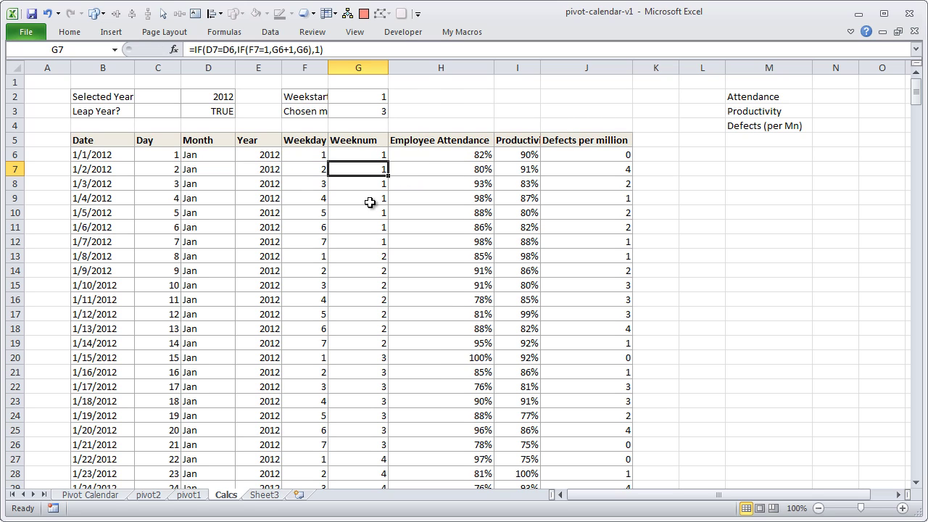
Review the Weeknum values from G6 to G13 and inspect the January-to-February change in G36 and G37.
{"action": "left_click_drag", "start_coordinate": [381, 155], "coordinate": [377, 256]}
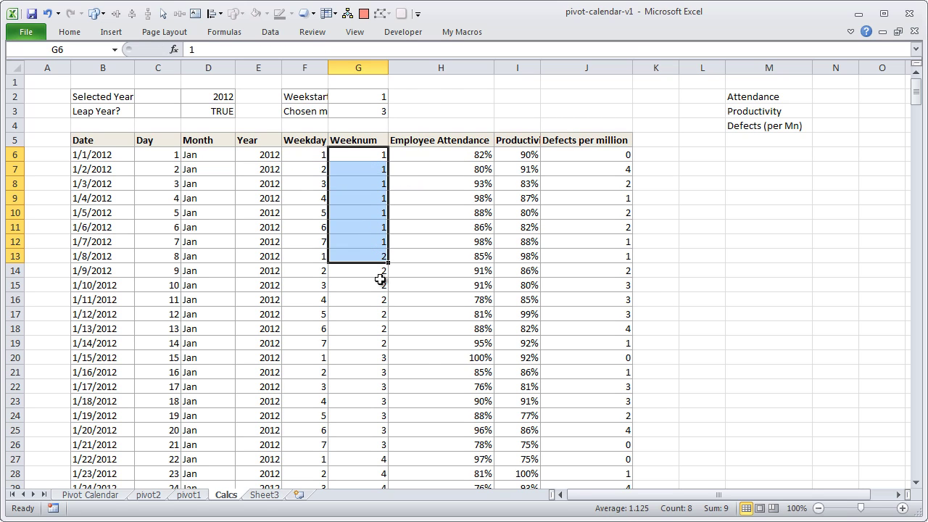
{"action": "scroll", "coordinate": [376, 305], "scroll_direction": "down", "scroll_amount": 1}
{"action": "scroll", "coordinate": [374, 323], "scroll_direction": "down", "scroll_amount": 5}
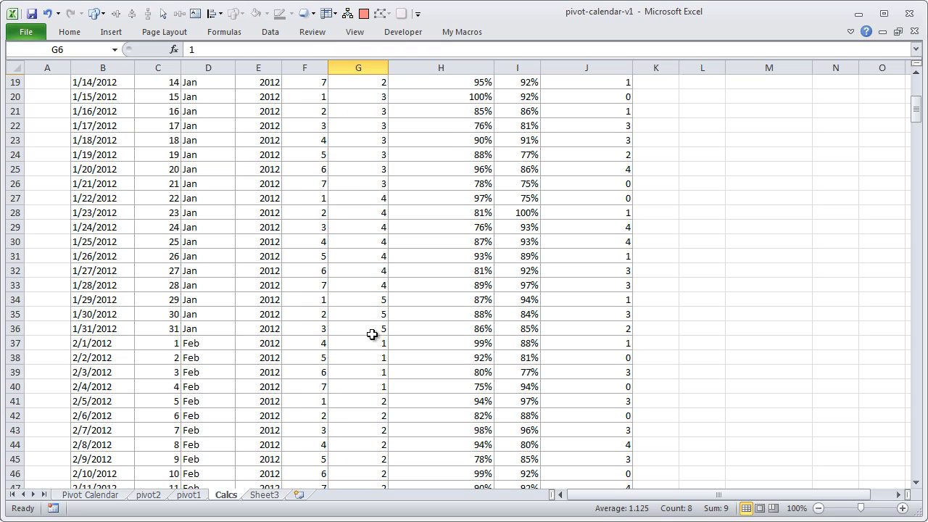
{"action": "left_click", "coordinate": [372, 333]}
{"action": "left_click", "coordinate": [370, 345]}
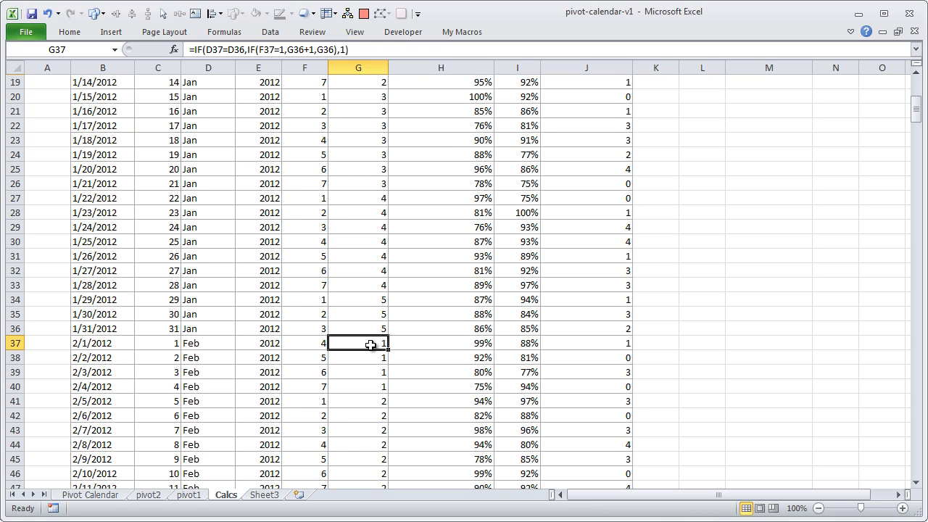
Inspect the Weeknum formulas at the start of March in G66 and around the March-to-April change in G96 and G97.
{"action": "scroll", "coordinate": [371, 345], "scroll_direction": "down", "scroll_amount": 9}
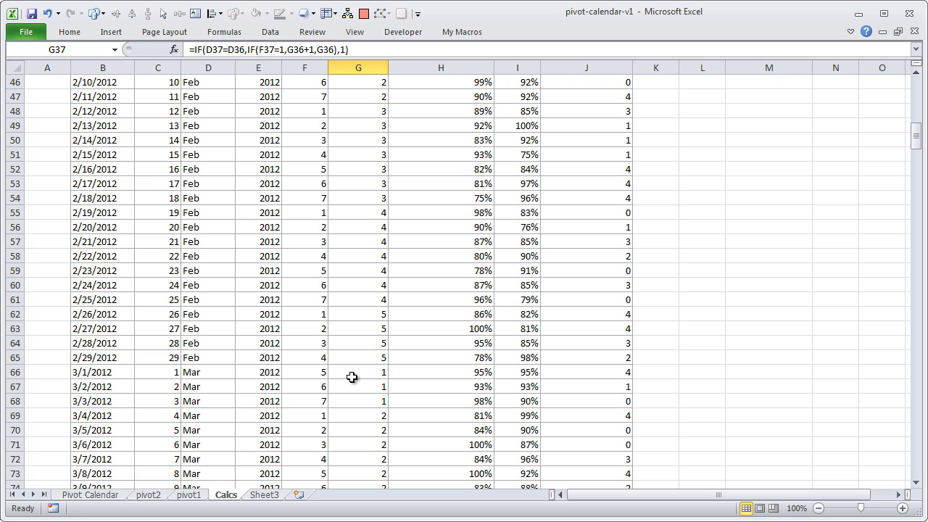
{"action": "left_click", "coordinate": [358, 370]}
{"action": "scroll", "coordinate": [374, 360], "scroll_direction": "down", "scroll_amount": 8}
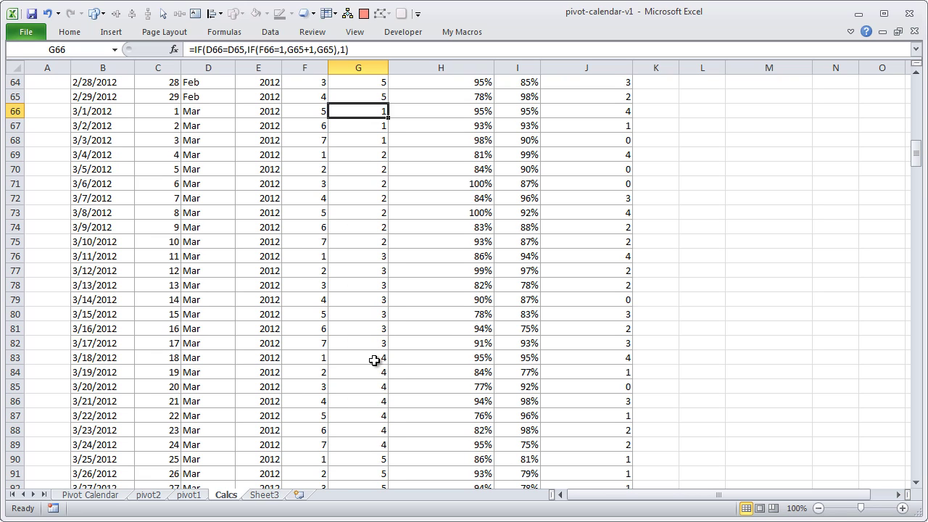
{"action": "scroll", "coordinate": [374, 360], "scroll_direction": "down", "scroll_amount": 1}
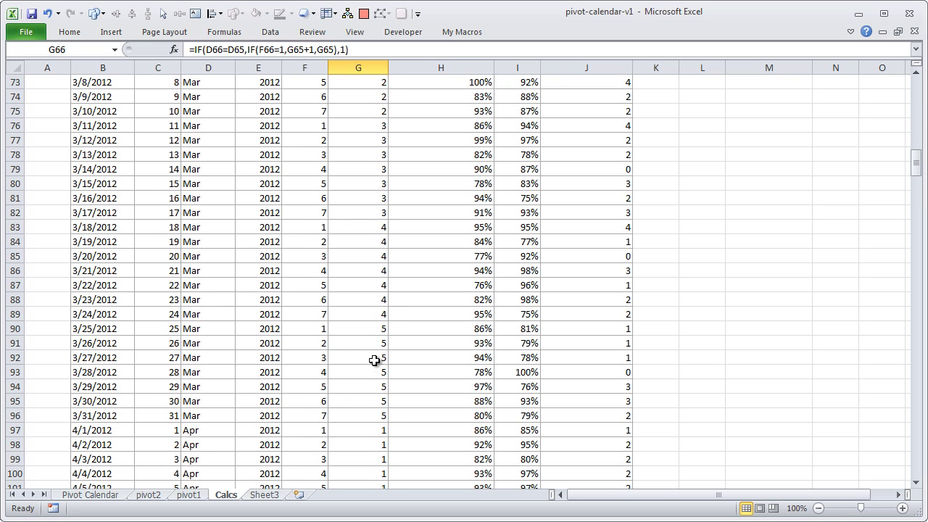
{"action": "left_click", "coordinate": [374, 416]}
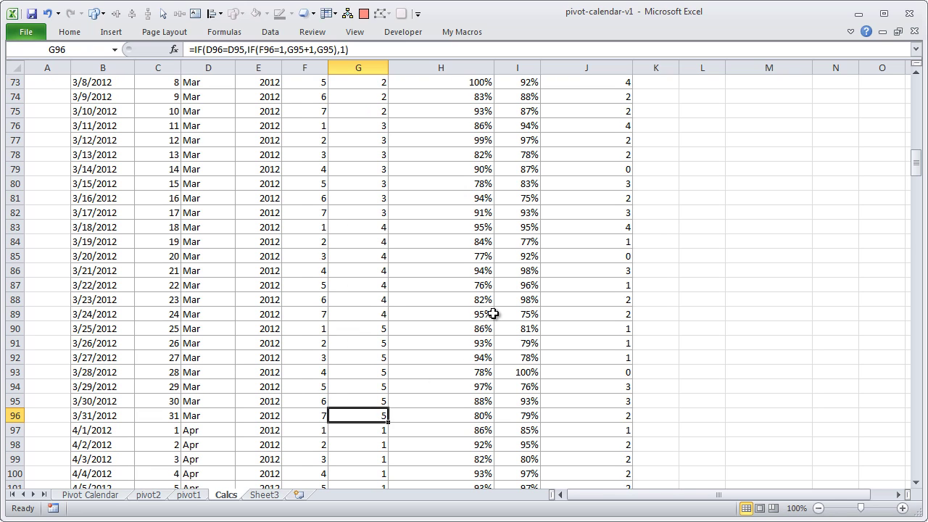
{"action": "scroll", "coordinate": [489, 314], "scroll_direction": "down", "scroll_amount": 1}
{"action": "left_click", "coordinate": [367, 385]}
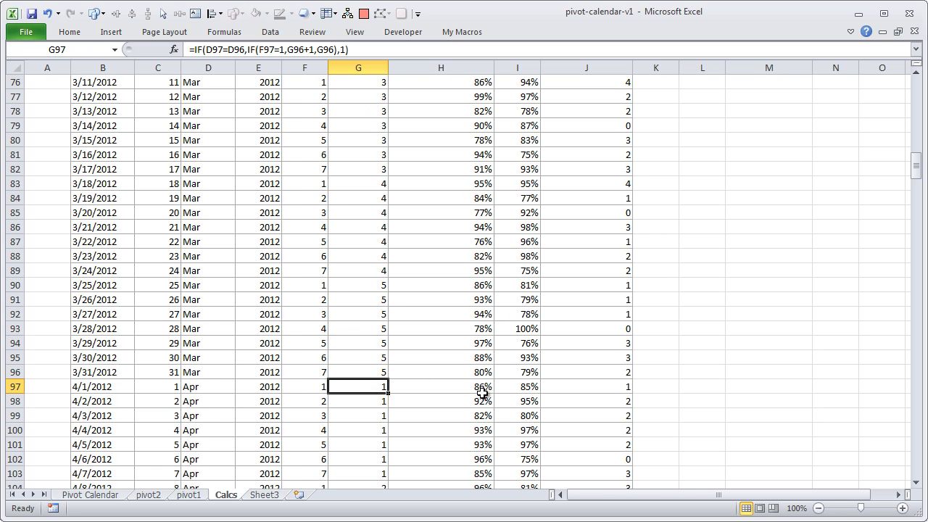
Browse the Weeknum column through the remaining months and inspect the formula of the year's last day in G371.
{"action": "scroll", "coordinate": [443, 394], "scroll_direction": "down", "scroll_amount": 8}
{"action": "scroll", "coordinate": [443, 394], "scroll_direction": "down", "scroll_amount": 19}
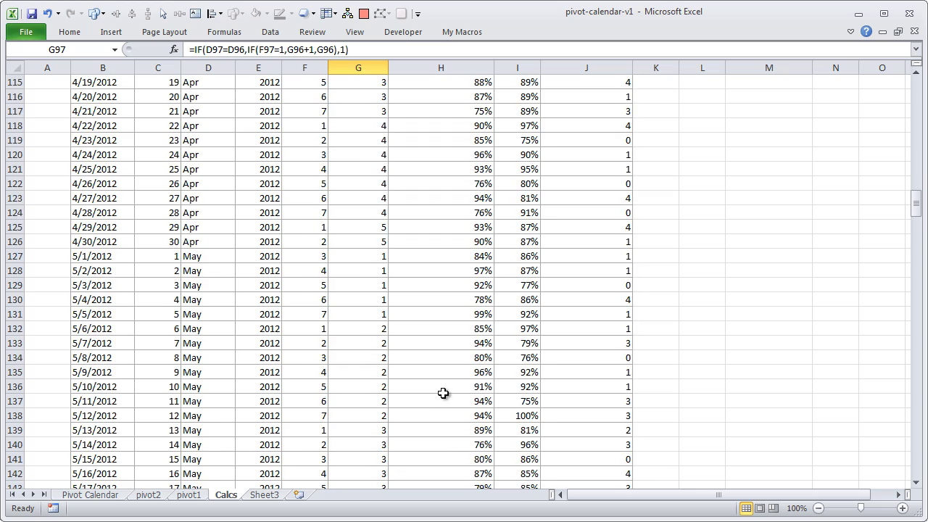
{"action": "scroll", "coordinate": [443, 392], "scroll_direction": "down", "scroll_amount": 16}
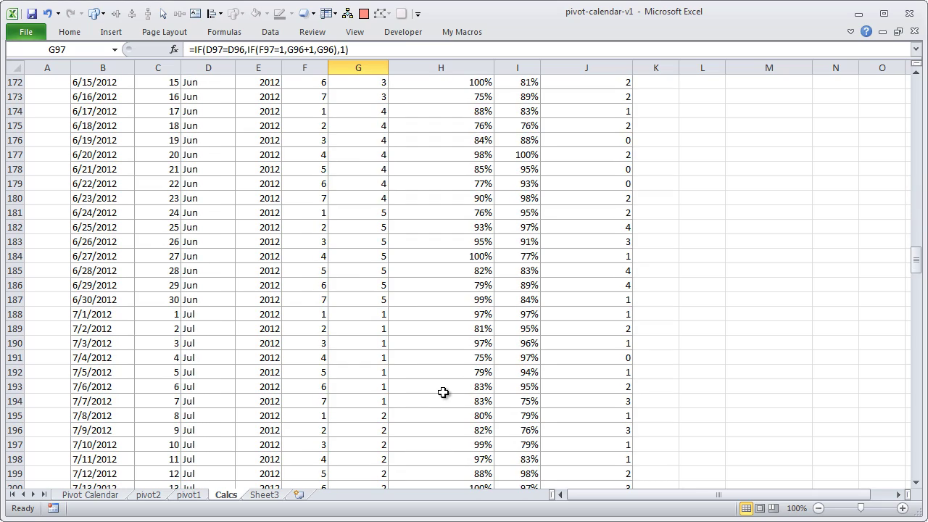
{"action": "scroll", "coordinate": [443, 392], "scroll_direction": "down", "scroll_amount": 20}
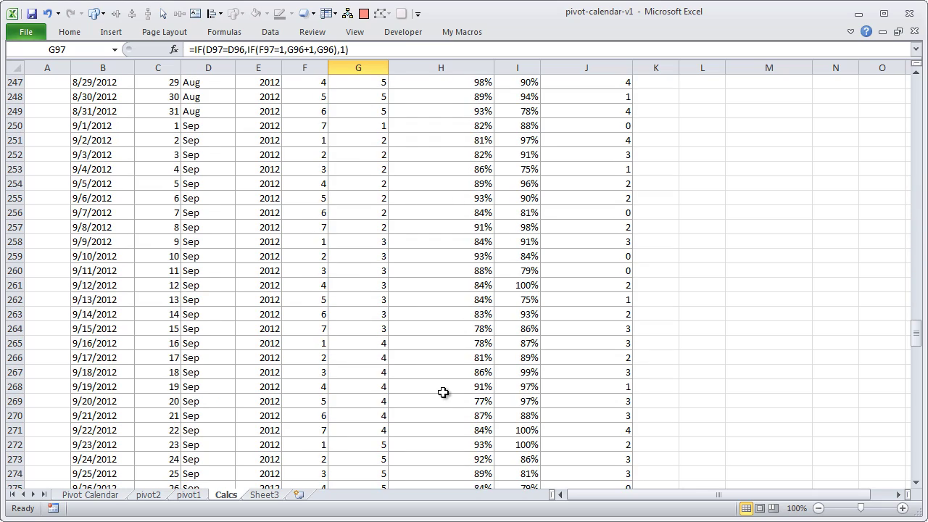
{"action": "scroll", "coordinate": [442, 392], "scroll_direction": "down", "scroll_amount": 20}
{"action": "scroll", "coordinate": [443, 392], "scroll_direction": "up", "scroll_amount": 10}
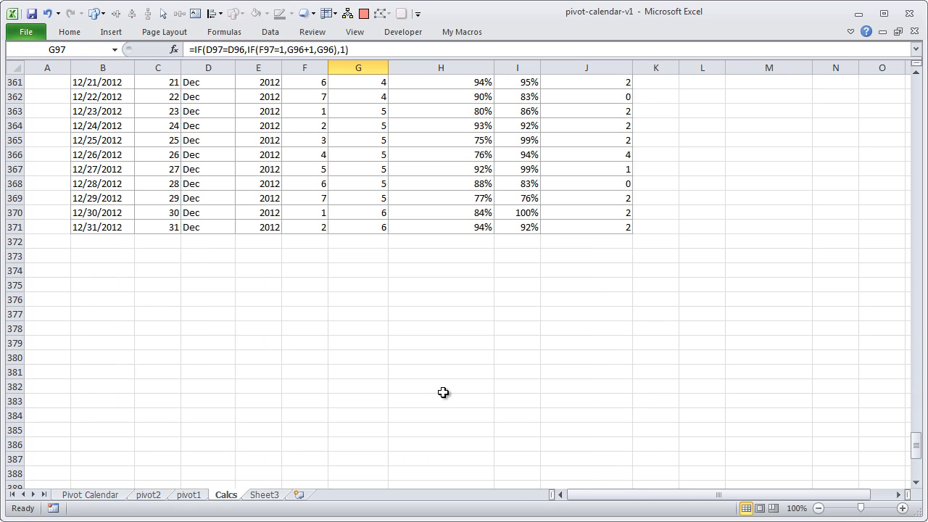
{"action": "left_click", "coordinate": [384, 361]}
{"action": "type", "text": "=IF(D371=D370,IF(F371=1,G370+1,G370),1)"}
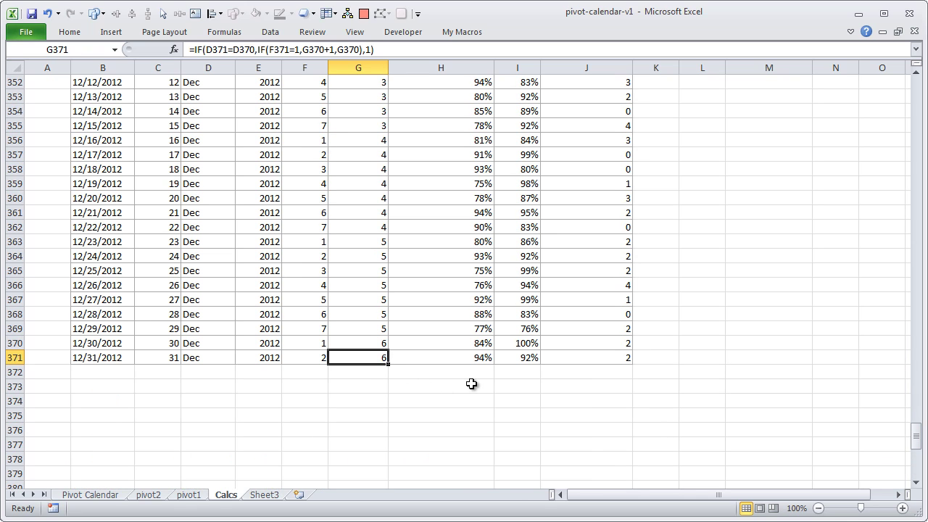
Go back to the first Weeknum entry in G6 and review the Employee Attendance, Productivity and Defects per million columns.
{"action": "scroll", "coordinate": [473, 383], "scroll_direction": "up", "scroll_amount": 20}
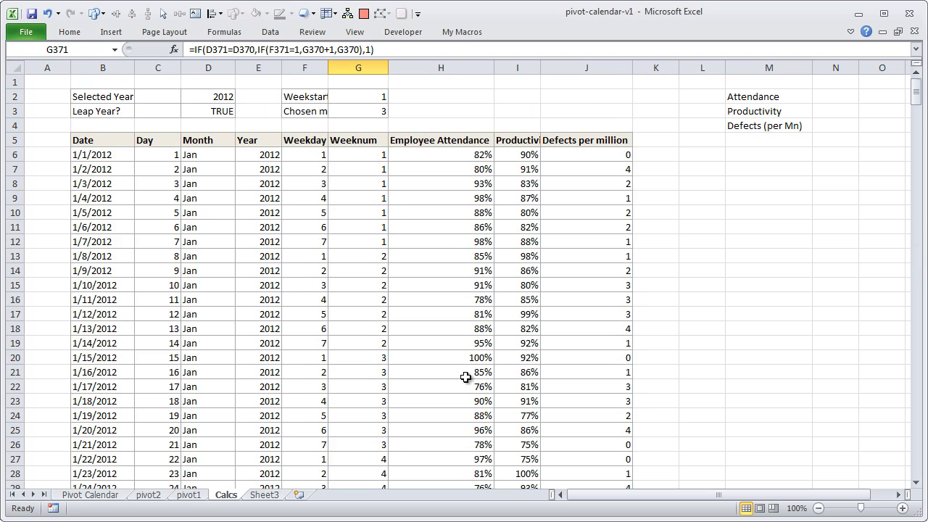
{"action": "left_click", "coordinate": [355, 154]}
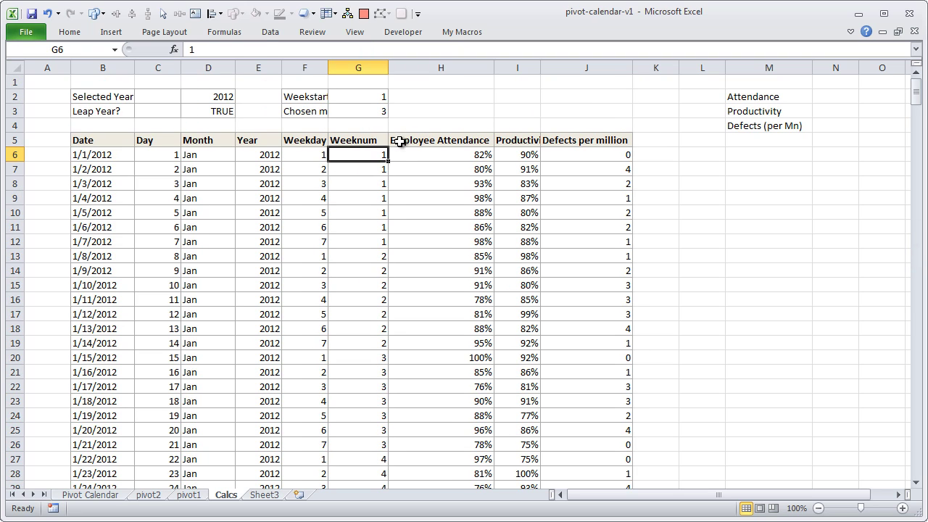
{"action": "left_click", "coordinate": [399, 141]}
{"action": "left_click", "coordinate": [535, 150]}
{"action": "left_click", "coordinate": [573, 144]}
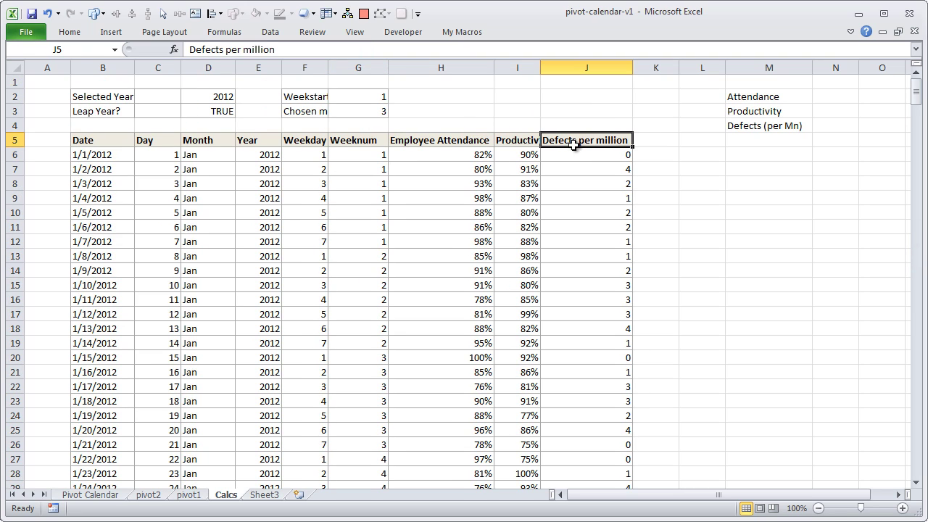
{"action": "left_click", "coordinate": [465, 156]}
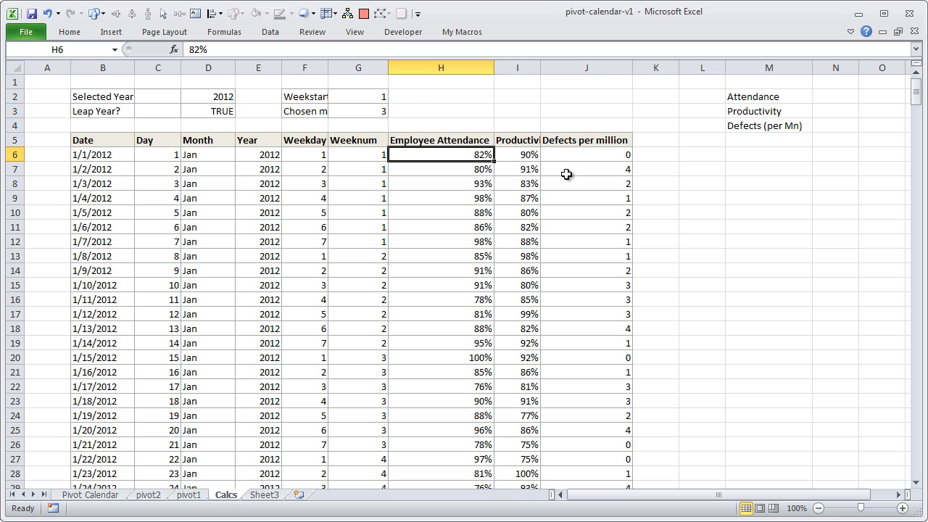
{"action": "scroll", "coordinate": [558, 203], "scroll_direction": "down", "scroll_amount": 13}
{"action": "scroll", "coordinate": [548, 233], "scroll_direction": "up", "scroll_amount": 13}
Open the pivot1 sheet, display the pivot table's field layout and select its day values in B5:H9.
{"action": "left_click", "coordinate": [187, 495]}
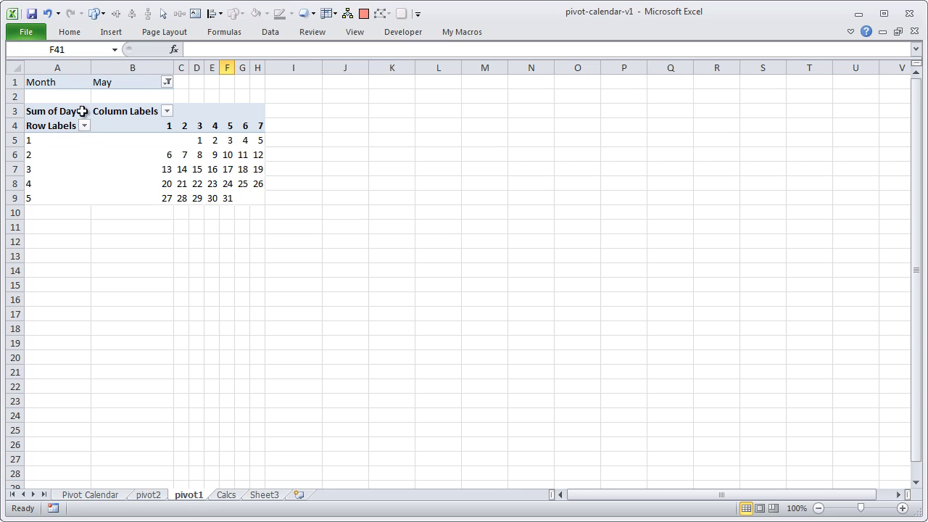
{"action": "left_click", "coordinate": [74, 167]}
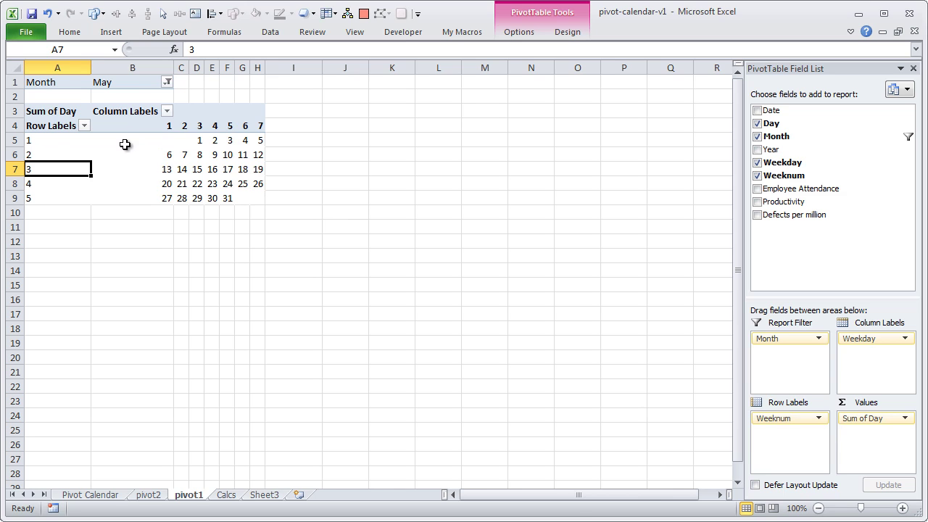
{"action": "left_click_drag", "start_coordinate": [125, 145], "coordinate": [161, 140]}
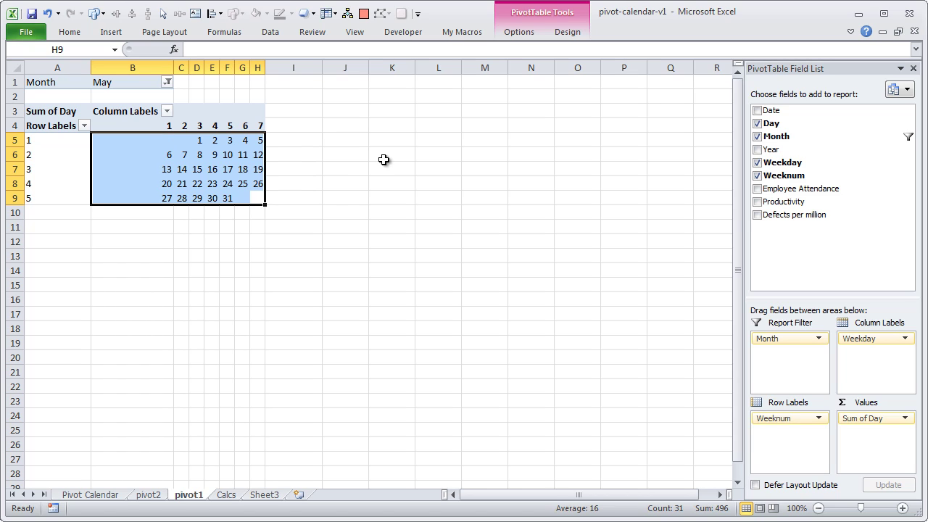
Return to the Calcs sheet and check the Weekday and Weeknum columns that feed the pivot table.
{"action": "left_click", "coordinate": [225, 499]}
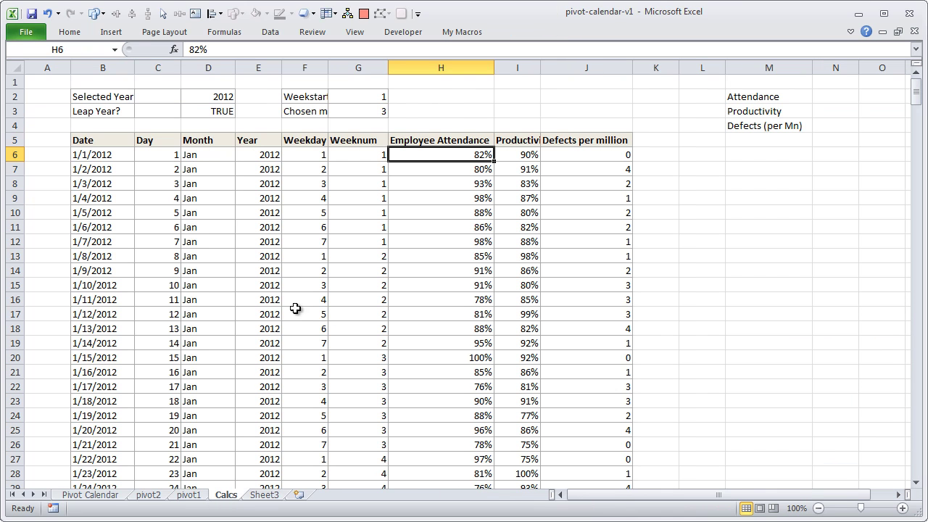
{"action": "left_click", "coordinate": [322, 165]}
{"action": "left_click", "coordinate": [357, 145]}
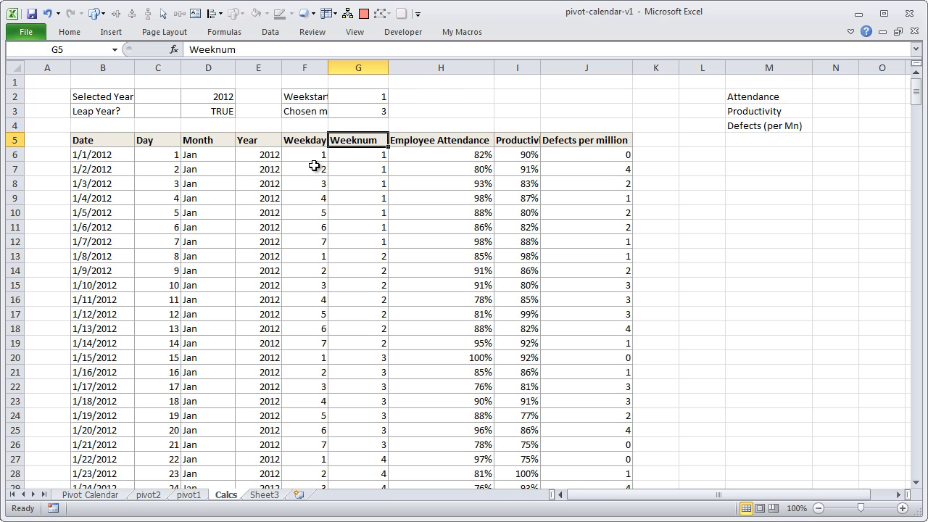
Select both May and Jun in the Pivot Calendar's month slicer and view the resulting pivot table on the pivot1 sheet.
{"action": "left_click", "coordinate": [109, 495]}
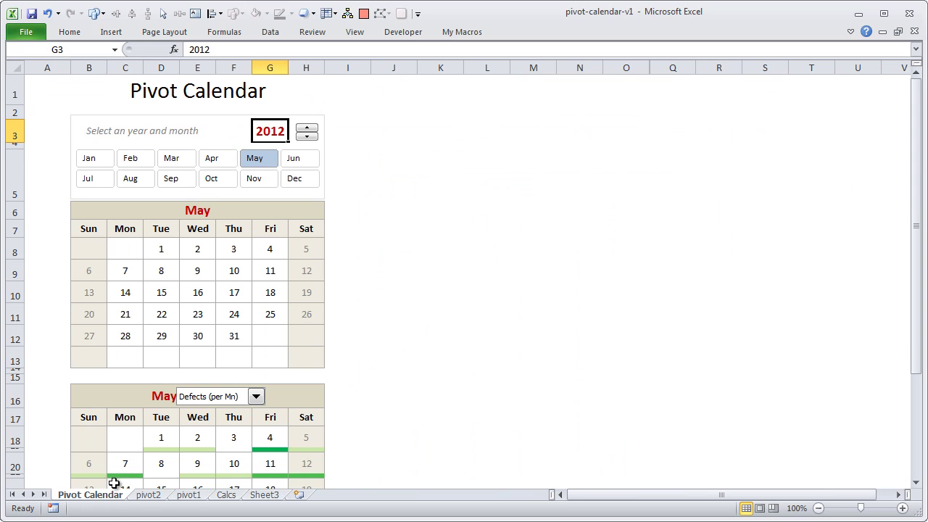
{"action": "left_click", "coordinate": [263, 156]}
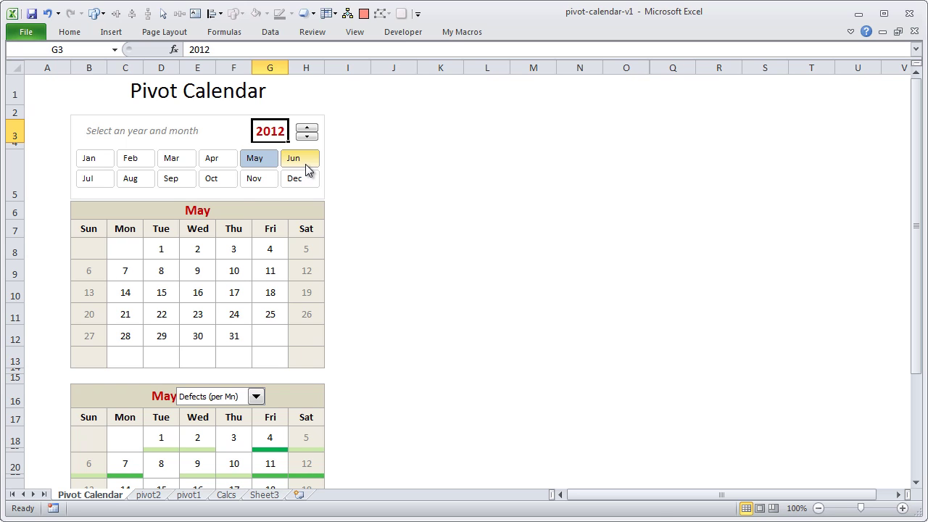
{"action": "left_click", "coordinate": [305, 162], "text": "ctrl"}
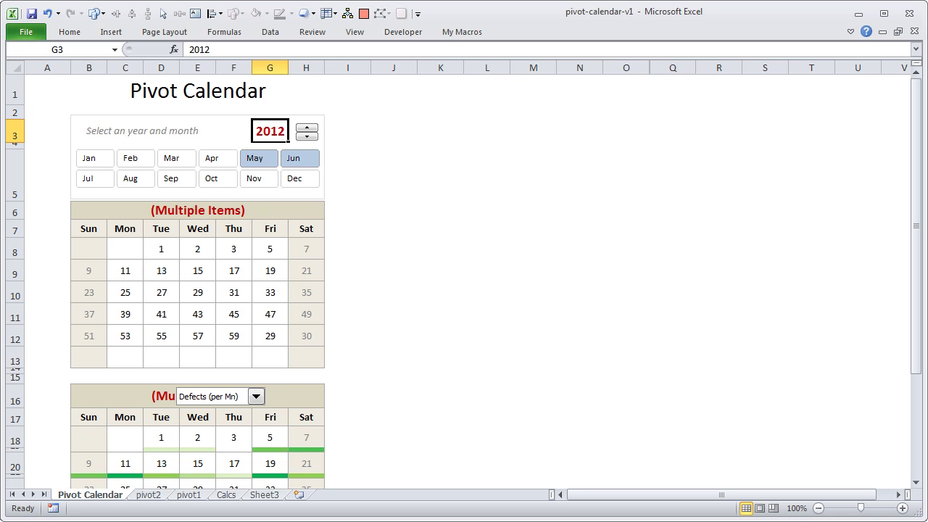
{"action": "left_click", "coordinate": [229, 496]}
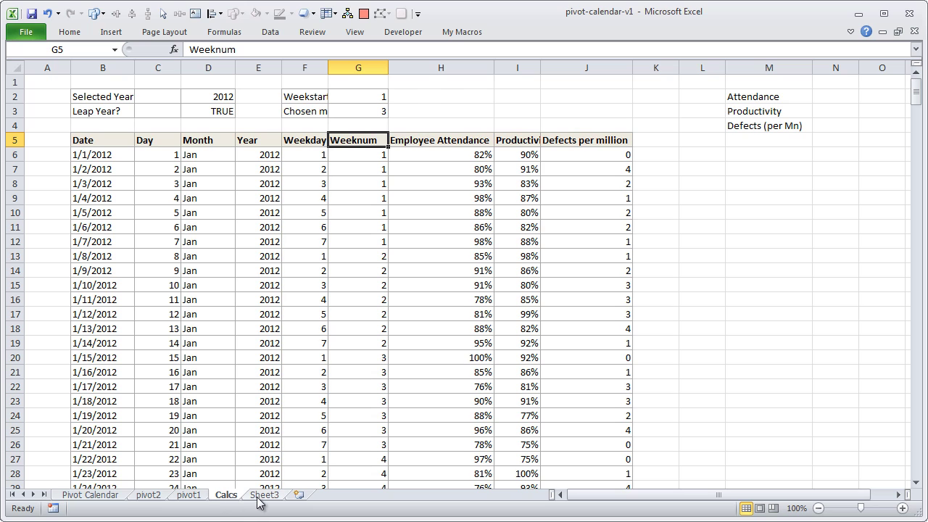
{"action": "left_click", "coordinate": [190, 498]}
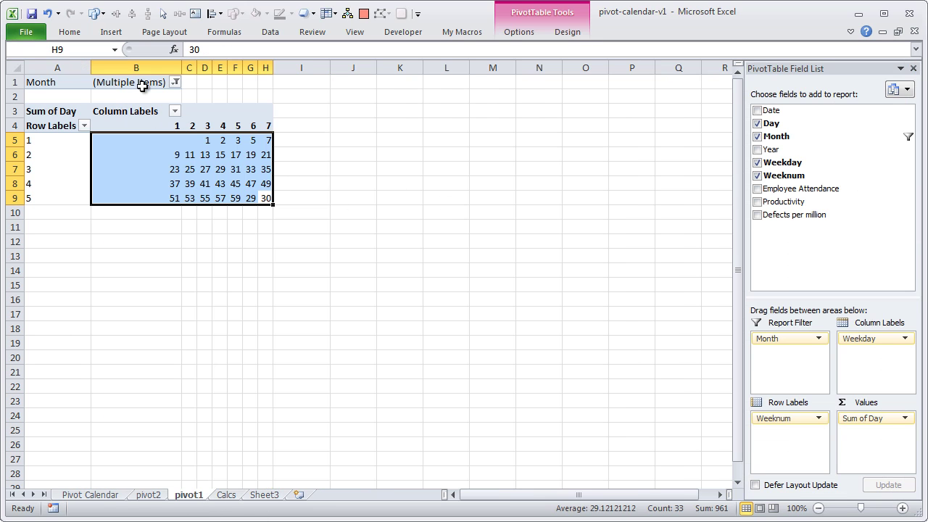
Examine the first-week day sums in D5 and H5 on pivot1 and compare them with the Pivot Calendar sheet.
{"action": "left_click", "coordinate": [207, 140]}
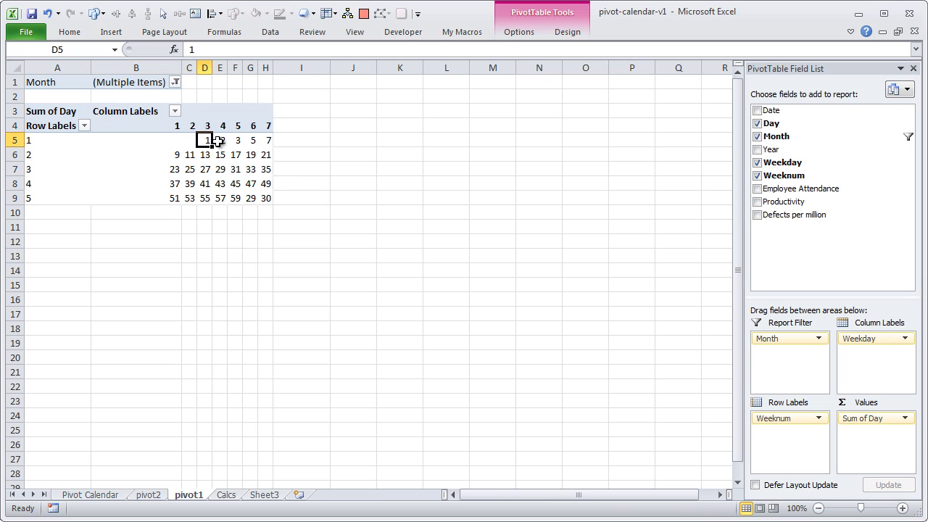
{"action": "left_click", "coordinate": [266, 140]}
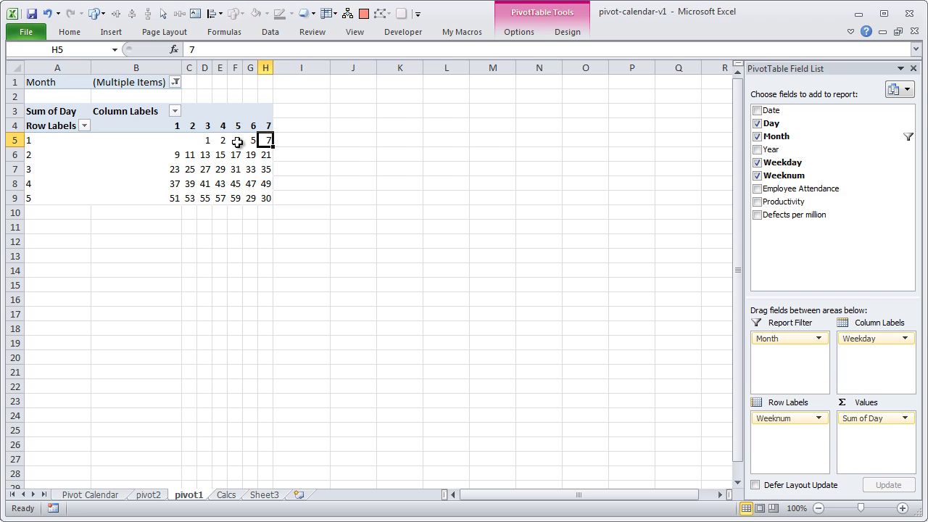
{"action": "mouse_move", "coordinate": [266, 137]}
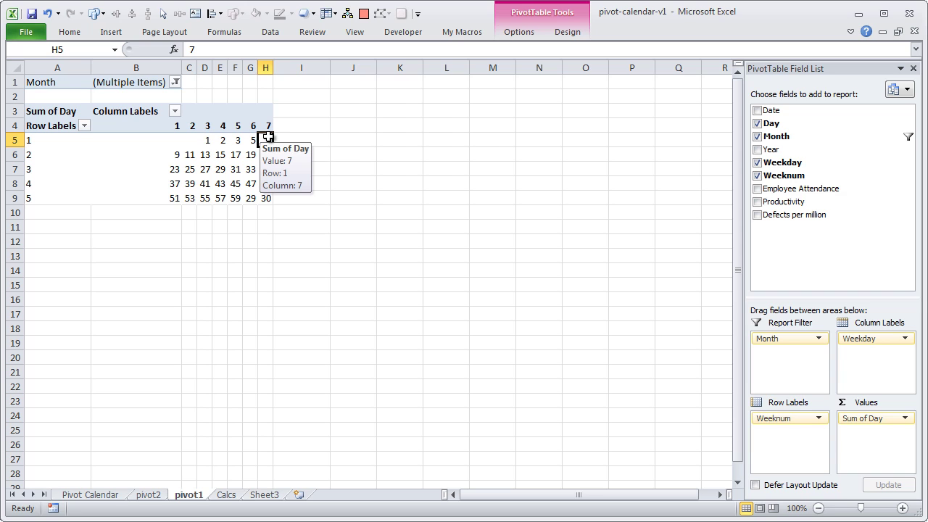
{"action": "left_click", "coordinate": [117, 495]}
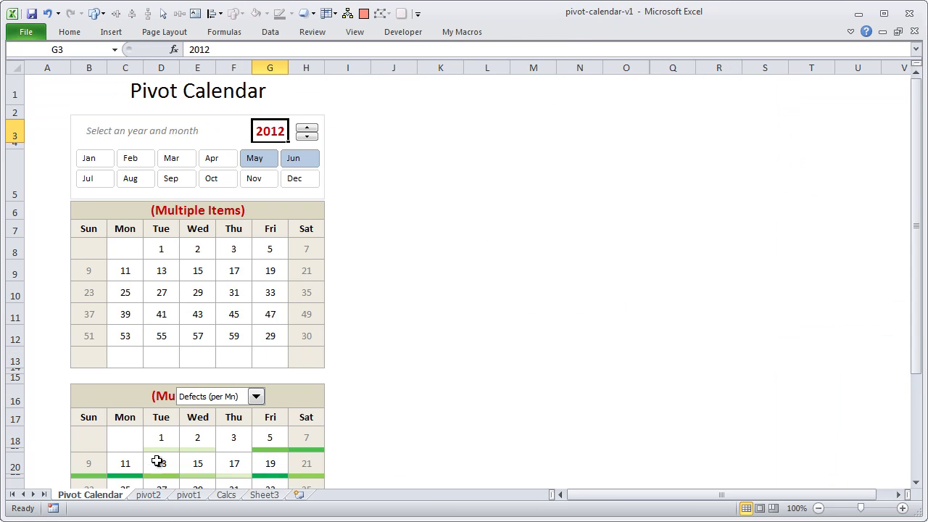
{"action": "left_click", "coordinate": [187, 496]}
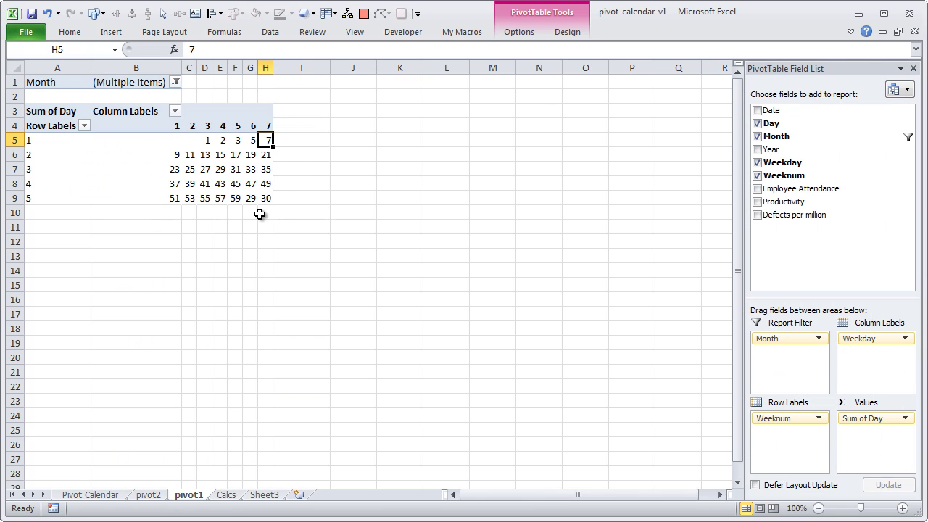
Filter the Pivot Calendar sheet to single months one after another with the month slicer, ending on Mar.
{"action": "left_click", "coordinate": [119, 496]}
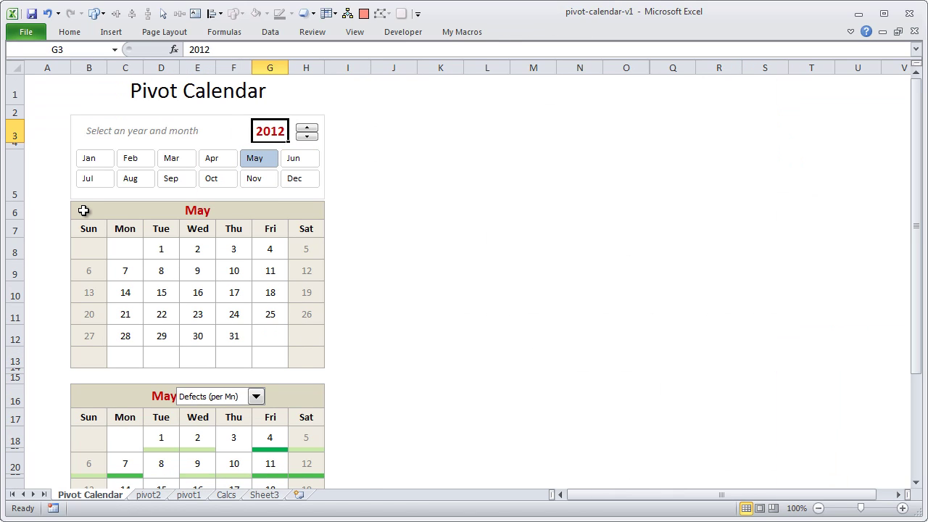
{"action": "left_click", "coordinate": [97, 158]}
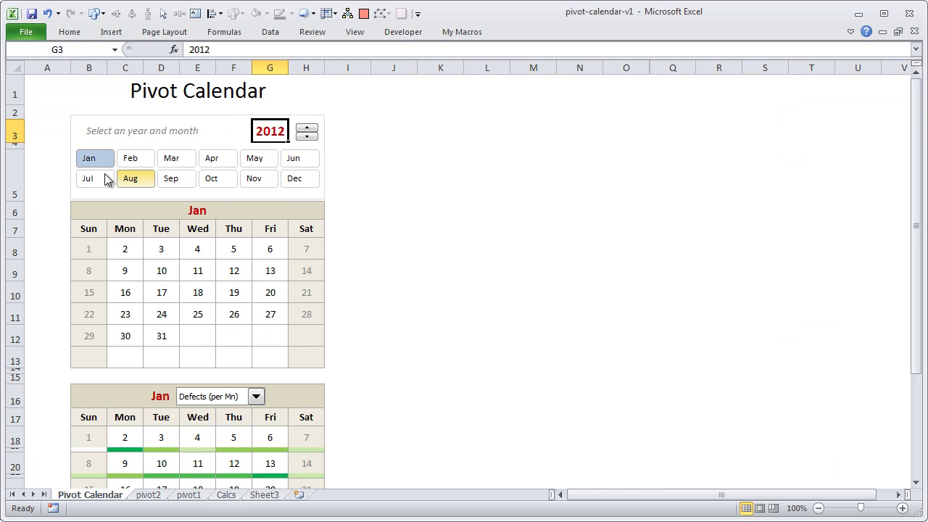
{"action": "left_click", "coordinate": [101, 179]}
{"action": "left_click", "coordinate": [140, 180]}
{"action": "left_click", "coordinate": [180, 180]}
{"action": "left_click", "coordinate": [219, 180]}
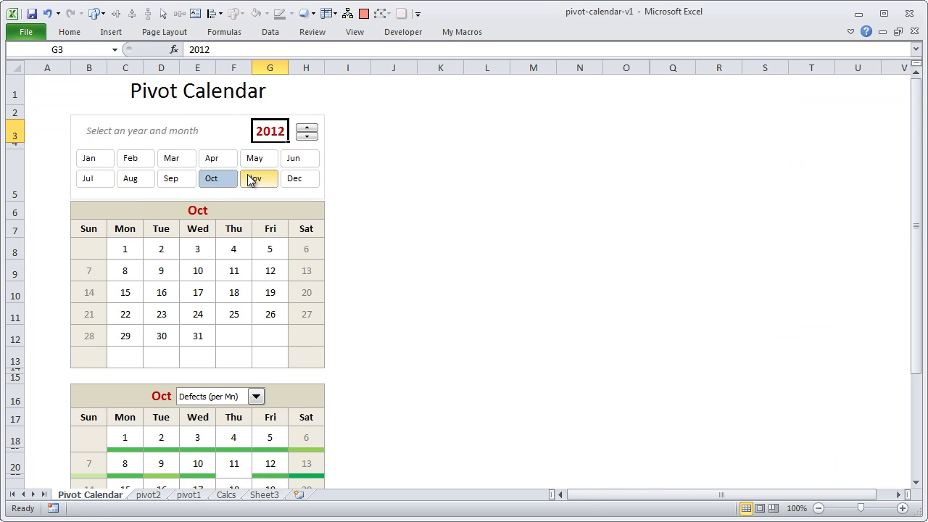
{"action": "left_click", "coordinate": [259, 179]}
{"action": "left_click", "coordinate": [298, 178]}
{"action": "left_click", "coordinate": [300, 159]}
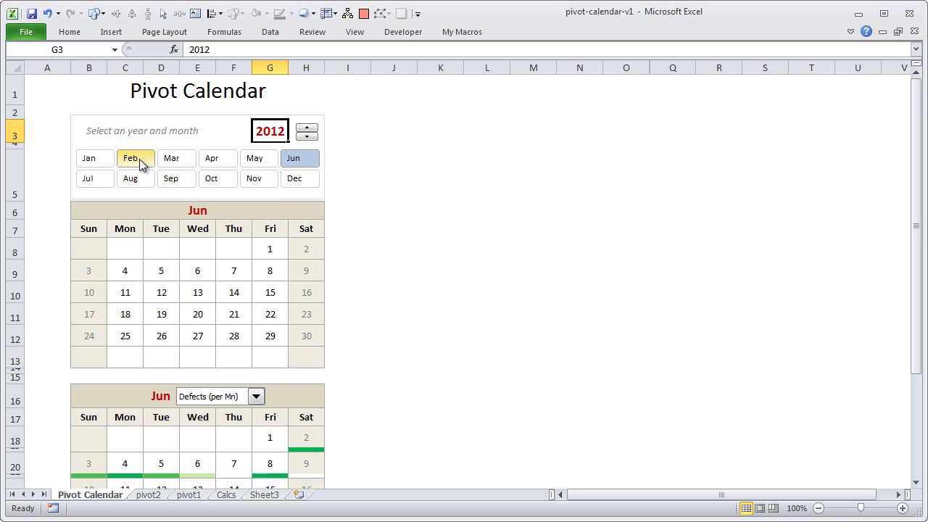
{"action": "left_click", "coordinate": [107, 162]}
{"action": "left_click", "coordinate": [130, 179]}
{"action": "left_click", "coordinate": [142, 160]}
{"action": "left_click", "coordinate": [177, 179]}
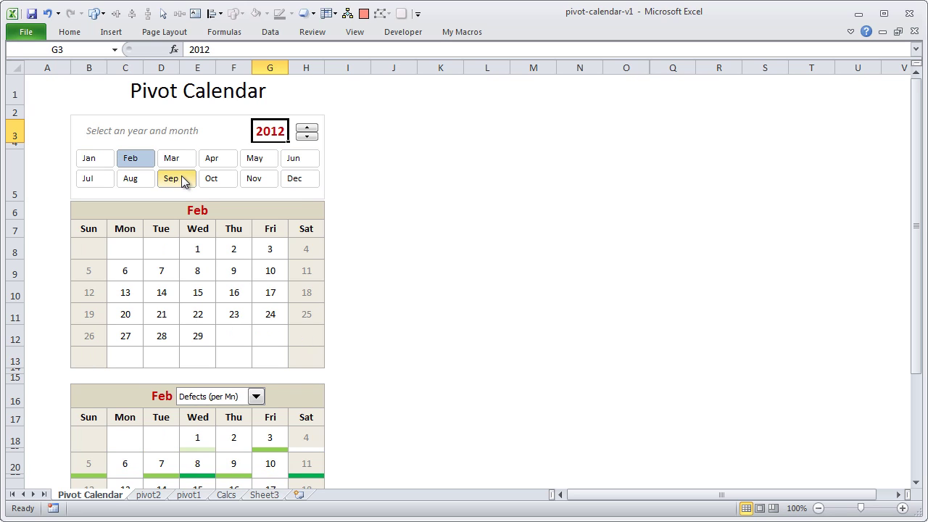
{"action": "left_click", "coordinate": [181, 164]}
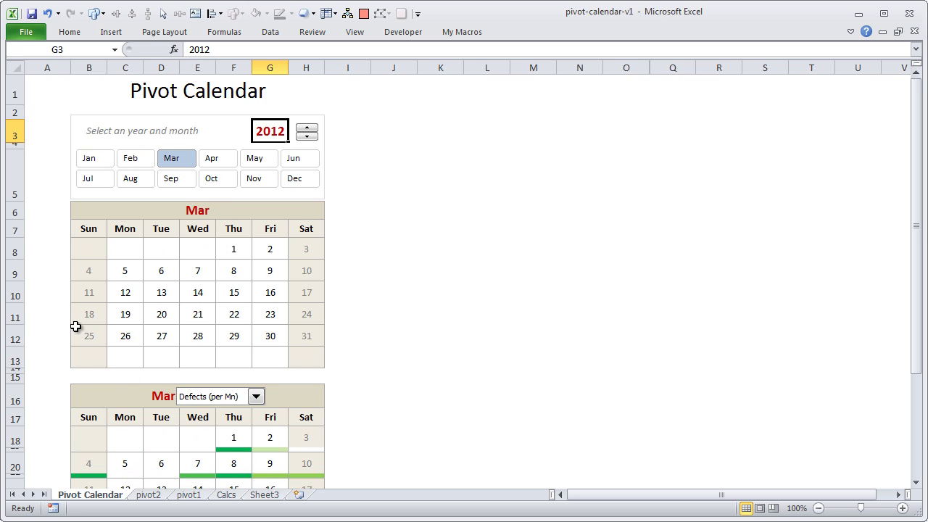
Check the formula in F19 beneath March 1, and look over the three metric pivot tables on the pivot2 sheet.
{"action": "scroll", "coordinate": [175, 441], "scroll_direction": "down", "scroll_amount": 2}
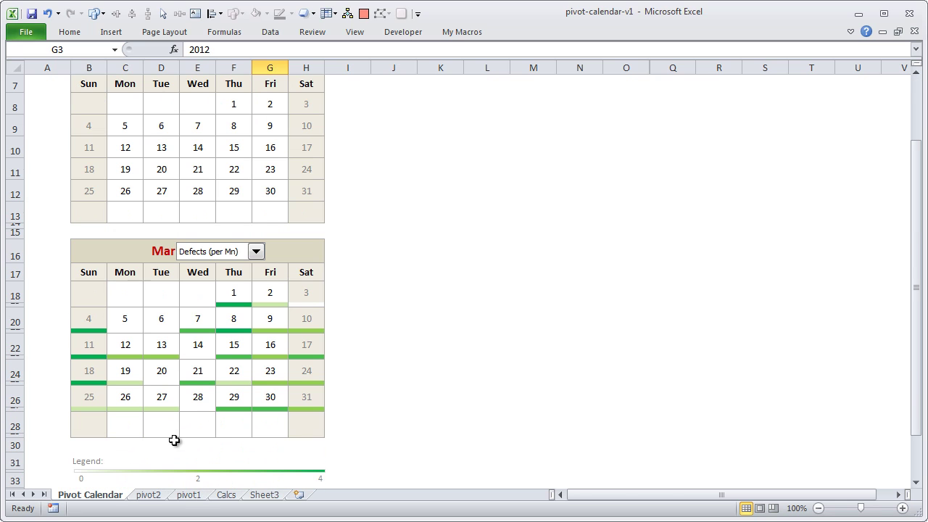
{"action": "left_click", "coordinate": [233, 303]}
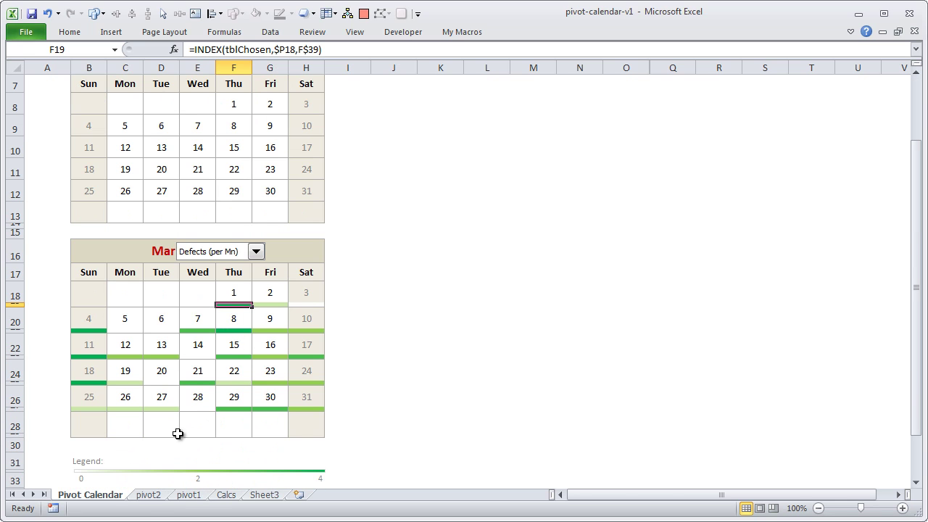
{"action": "left_click", "coordinate": [147, 495]}
{"action": "scroll", "coordinate": [322, 284], "scroll_direction": "up", "scroll_amount": 4}
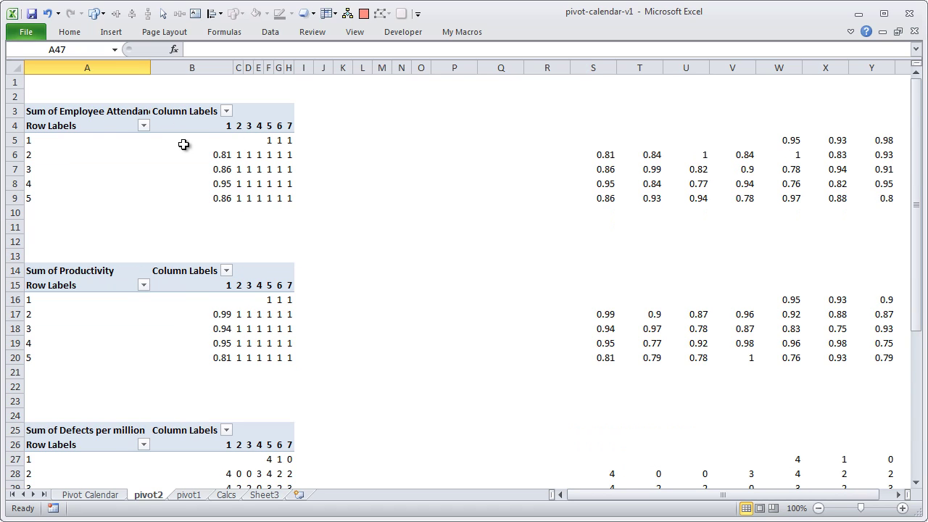
{"action": "scroll", "coordinate": [204, 314], "scroll_direction": "down", "scroll_amount": 5}
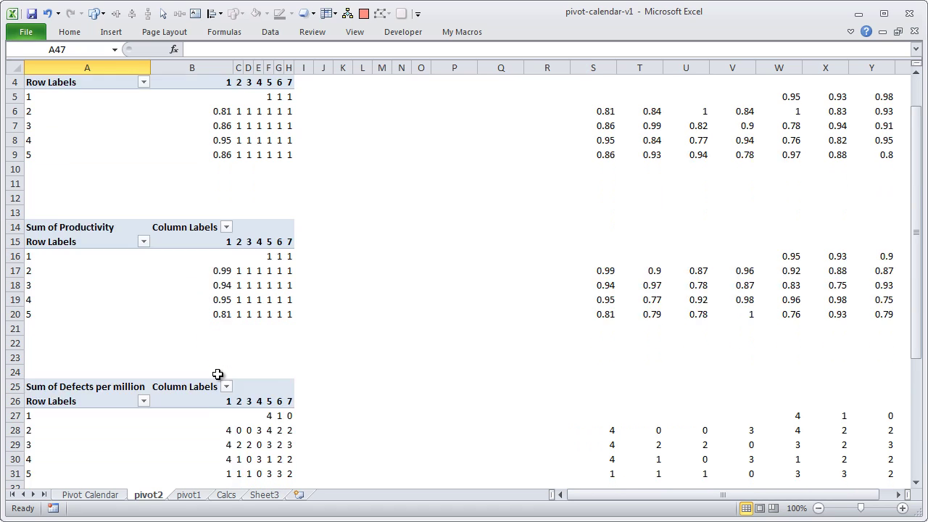
{"action": "scroll", "coordinate": [218, 270], "scroll_direction": "up", "scroll_amount": 2}
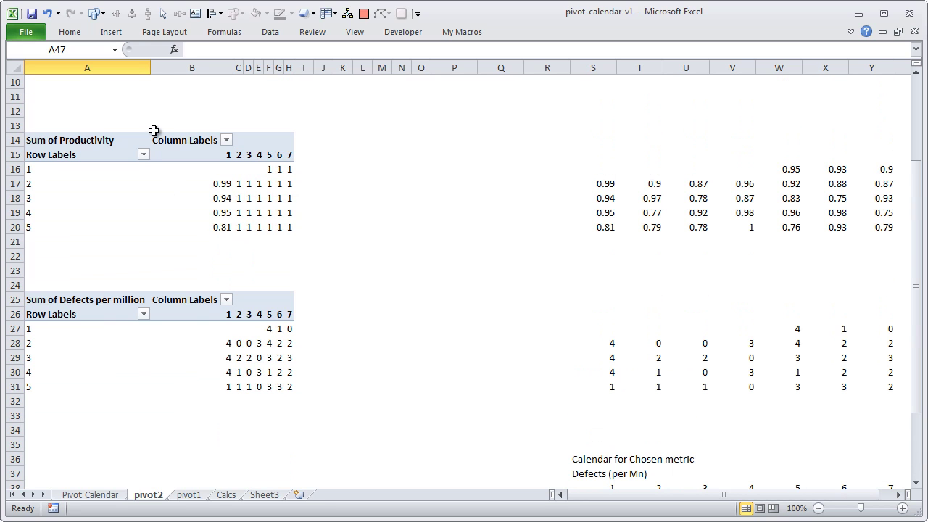
Compare the field layout of pivot1's table with those of the Productivity, Defects per million and Employee Attendance pivot tables on pivot2.
{"action": "left_click", "coordinate": [198, 496]}
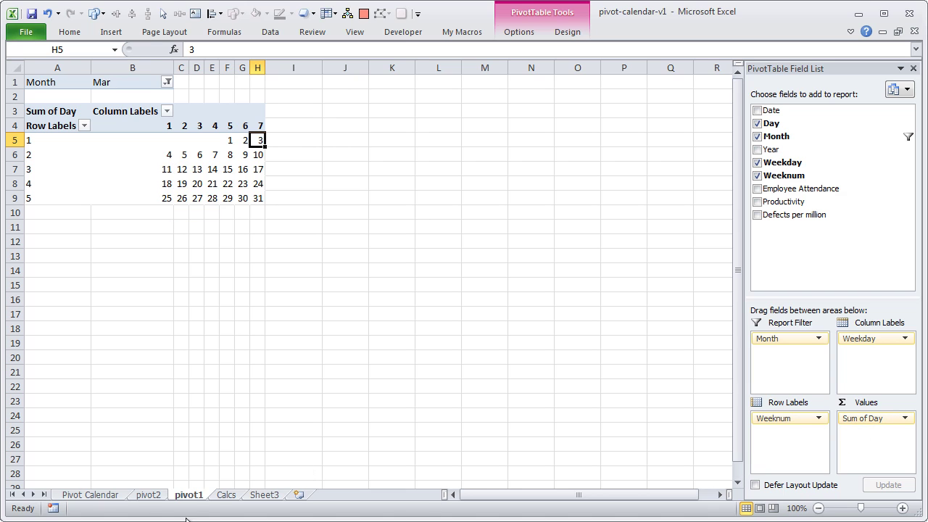
{"action": "left_click", "coordinate": [147, 498]}
{"action": "left_click", "coordinate": [228, 183]}
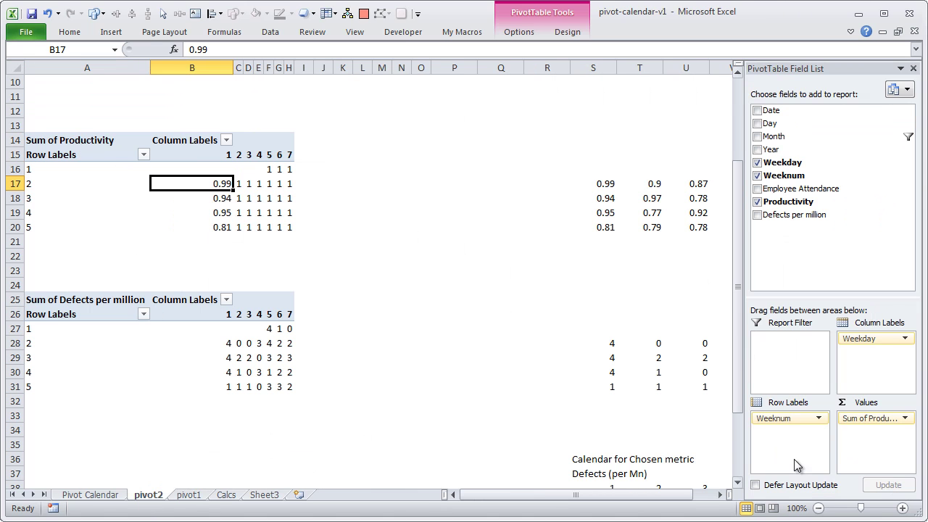
{"action": "left_click", "coordinate": [279, 357]}
{"action": "scroll", "coordinate": [264, 300], "scroll_direction": "up", "scroll_amount": 3}
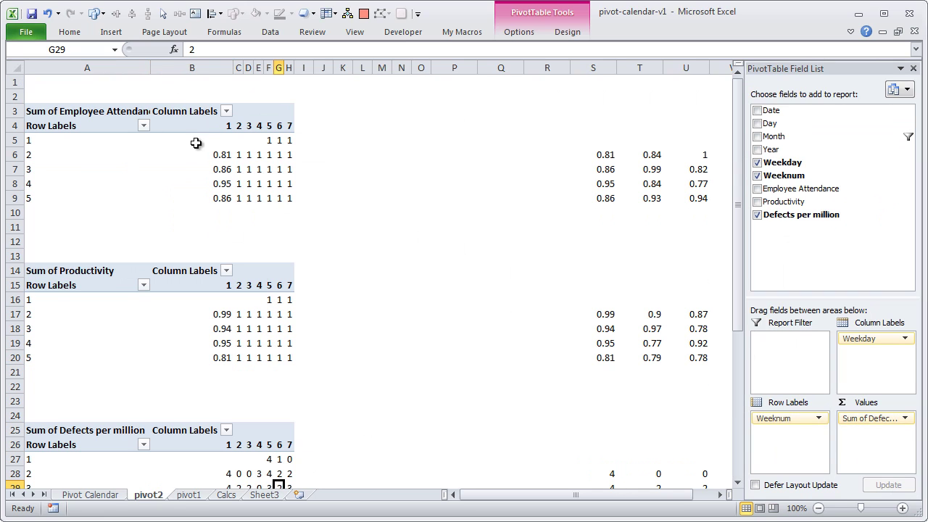
{"action": "left_click", "coordinate": [220, 155]}
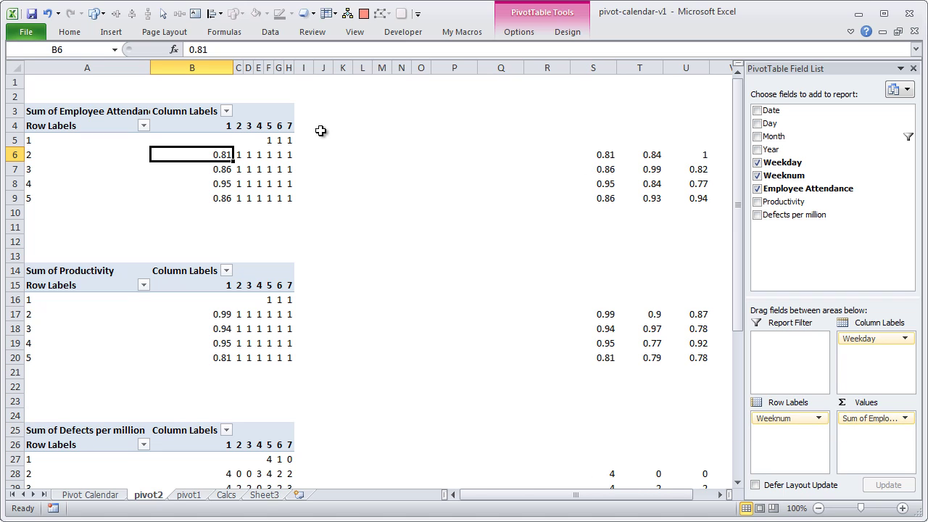
{"action": "scroll", "coordinate": [448, 341], "scroll_direction": "down", "scroll_amount": 8}
{"action": "scroll", "coordinate": [448, 341], "scroll_direction": "up", "scroll_amount": 7}
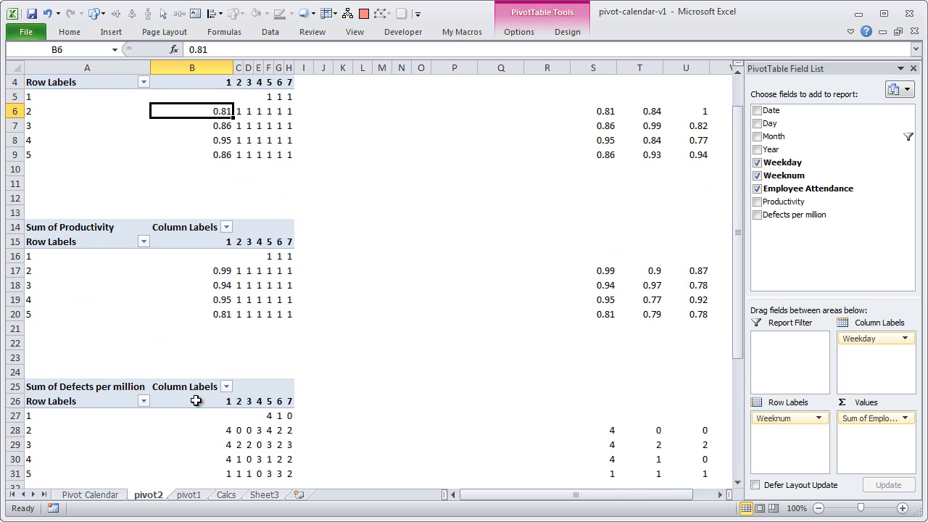
View the metric selector on the Pivot Calendar sheet and inspect the chosen metric cell G3 on the Calcs sheet.
{"action": "left_click", "coordinate": [99, 498]}
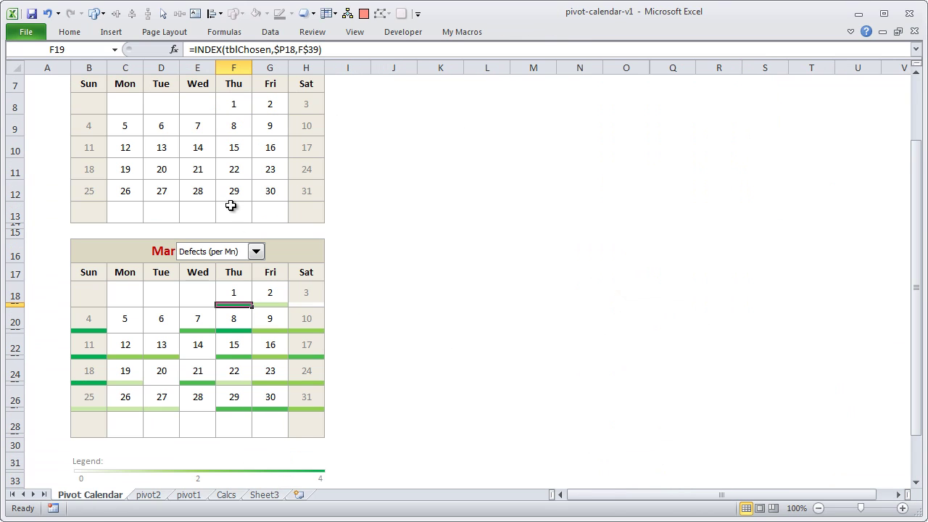
{"action": "left_click", "coordinate": [256, 251]}
{"action": "left_click", "coordinate": [254, 251]}
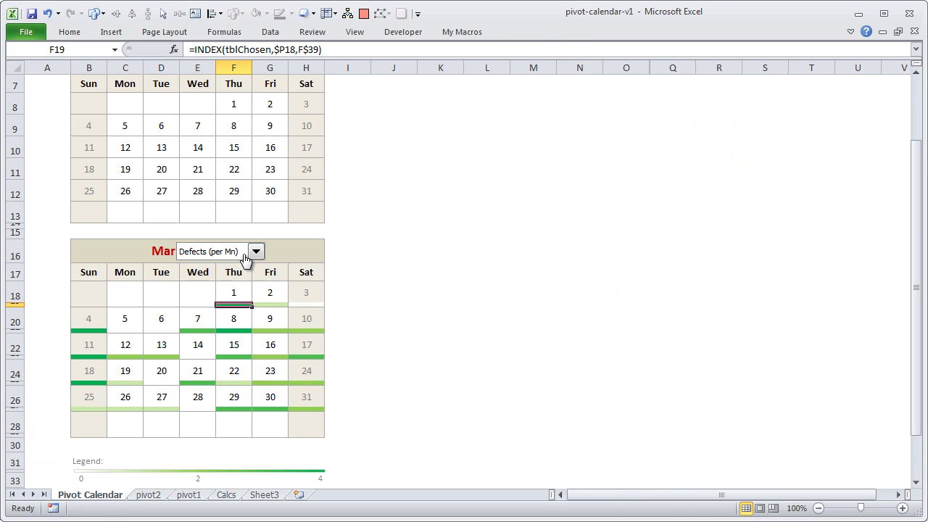
{"action": "left_click", "coordinate": [227, 496]}
{"action": "left_click", "coordinate": [368, 109]}
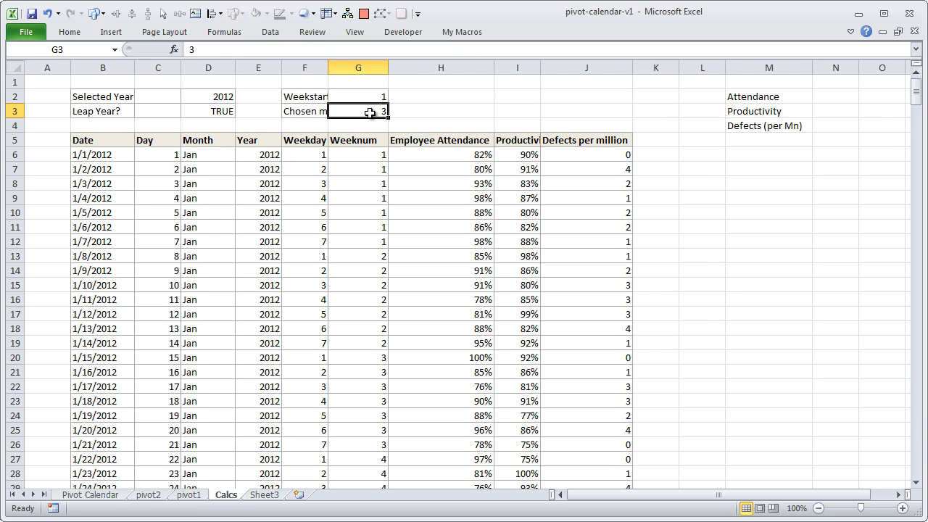
{"action": "left_click", "coordinate": [291, 110]}
{"action": "left_click", "coordinate": [366, 111]}
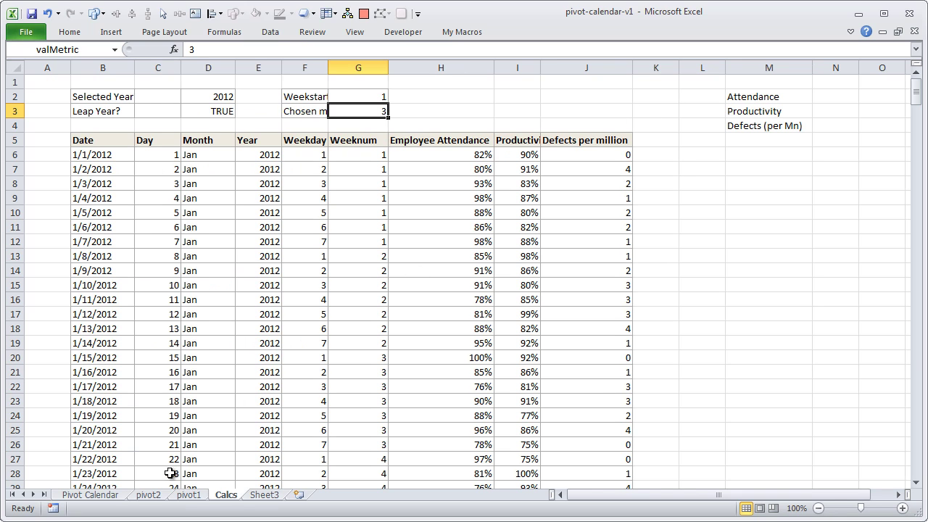
Find the Calendar for Chosen metric table on the pivot2 sheet and select its values in S39:Y44 to inspect the INDEX formula.
{"action": "left_click", "coordinate": [153, 495]}
{"action": "scroll", "coordinate": [606, 282], "scroll_direction": "down", "scroll_amount": 5}
{"action": "scroll", "coordinate": [610, 281], "scroll_direction": "up", "scroll_amount": 6}
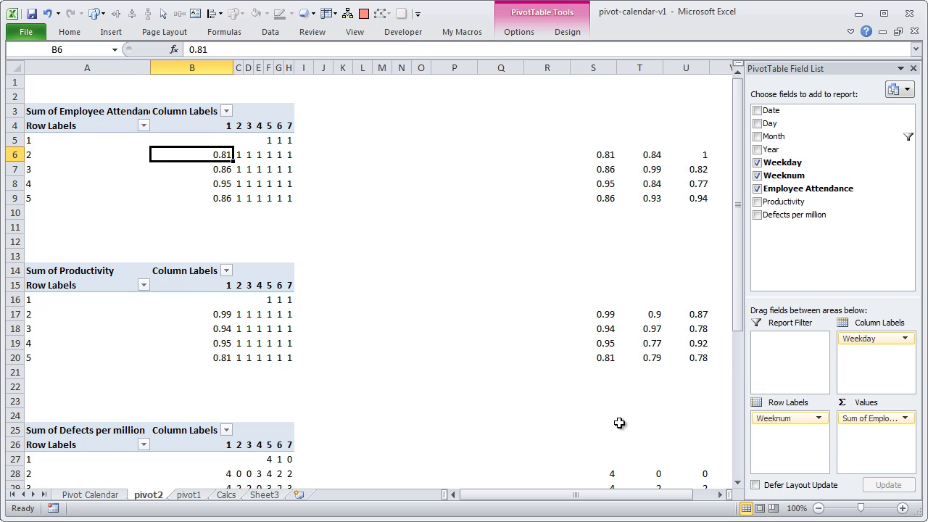
{"action": "scroll", "coordinate": [599, 354], "scroll_direction": "down", "scroll_amount": 3}
{"action": "scroll", "coordinate": [690, 348], "scroll_direction": "down", "scroll_amount": 4}
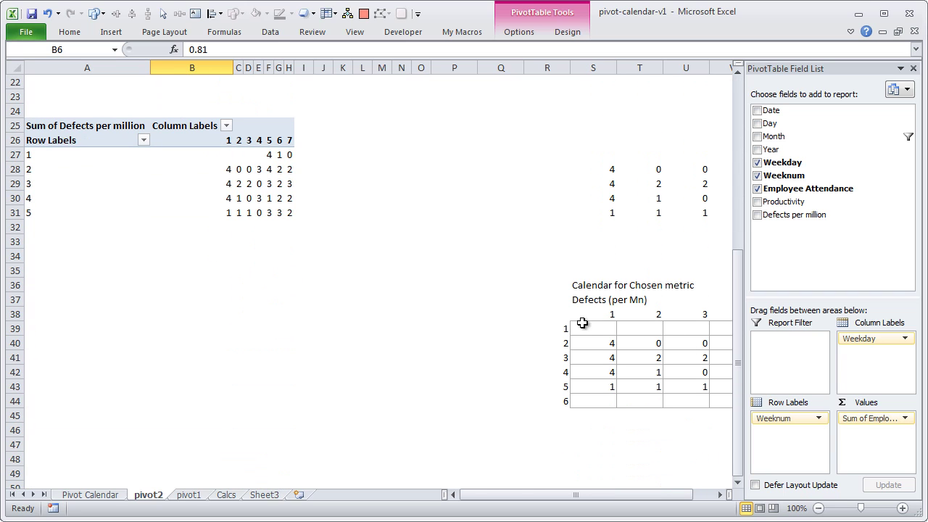
{"action": "left_click_drag", "start_coordinate": [590, 330], "coordinate": [647, 396]}
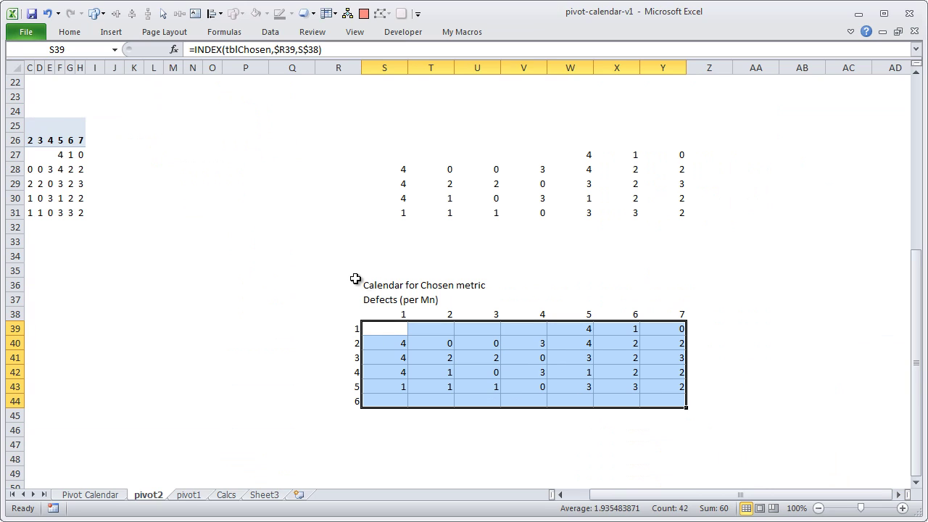
{"action": "left_click_drag", "start_coordinate": [395, 330], "coordinate": [664, 394]}
Return to the Pivot Calendar sheet, inspect the metric cell F19 beneath March 1 and slightly increase the height of row 19.
{"action": "left_click", "coordinate": [96, 496]}
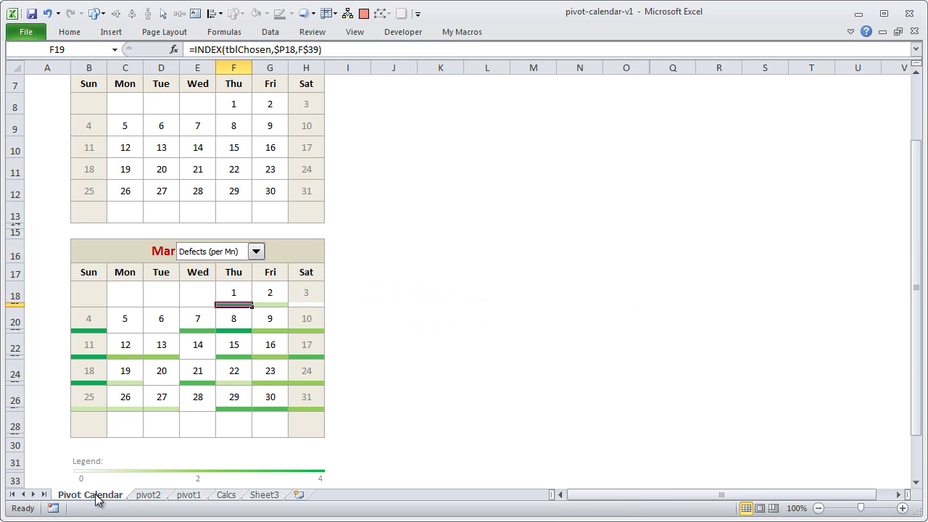
{"action": "left_click", "coordinate": [231, 292]}
{"action": "left_click", "coordinate": [234, 304]}
{"action": "mouse_move", "coordinate": [19, 305]}
{"action": "left_mouse_down"}
{"action": "mouse_move", "coordinate": [20, 324]}
{"action": "mouse_move", "coordinate": [26, 307]}
{"action": "left_mouse_up"}
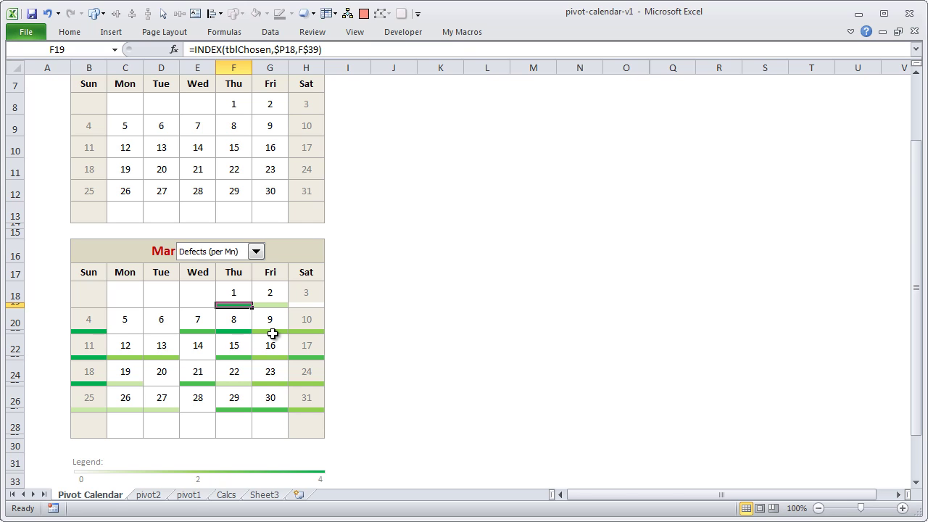
Set the second calendar's metric to Attendance and check the chosen metric table on pivot2 before returning to the Pivot Calendar sheet.
{"action": "scroll", "coordinate": [272, 333], "scroll_direction": "down", "scroll_amount": 2}
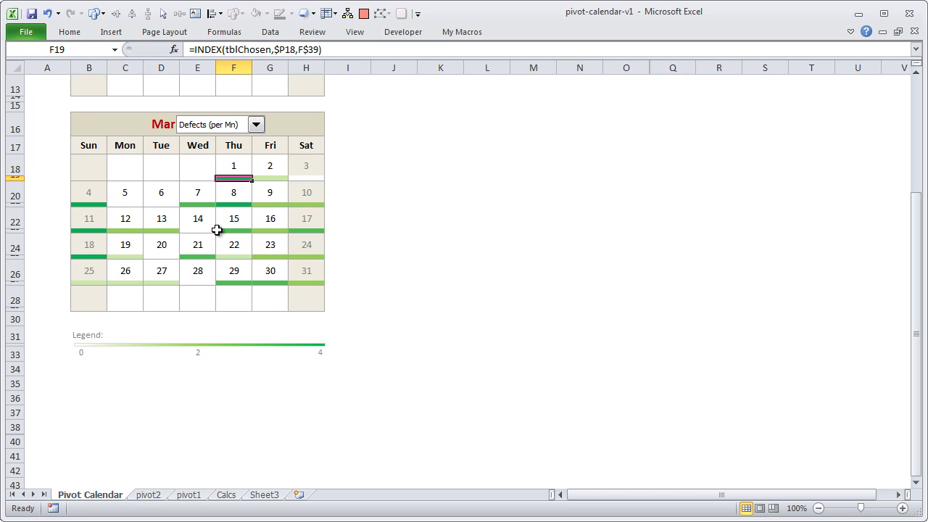
{"action": "left_click", "coordinate": [255, 125]}
{"action": "left_click", "coordinate": [250, 137]}
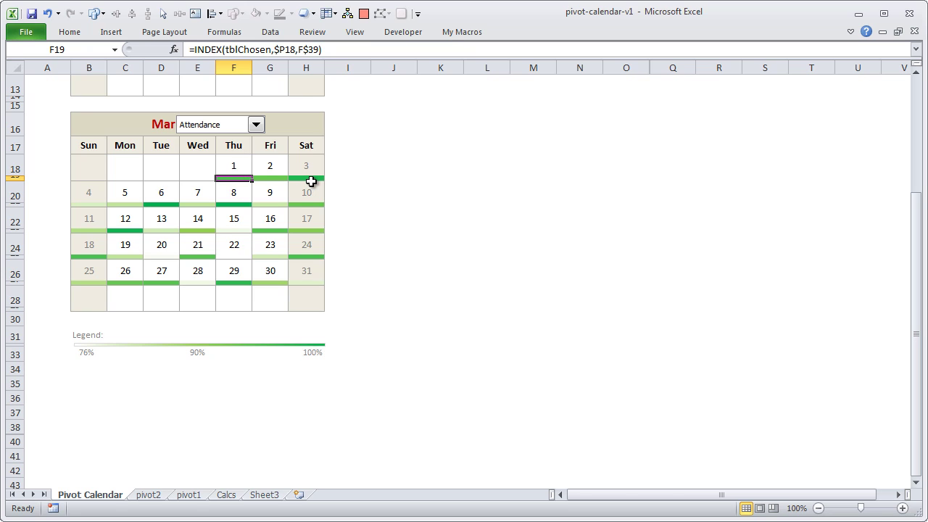
{"action": "left_click", "coordinate": [150, 495]}
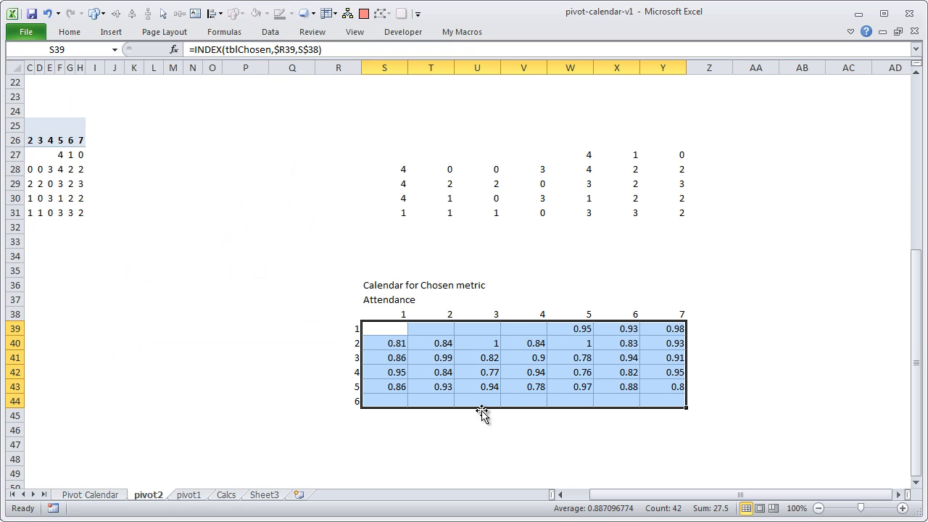
{"action": "left_click", "coordinate": [90, 494]}
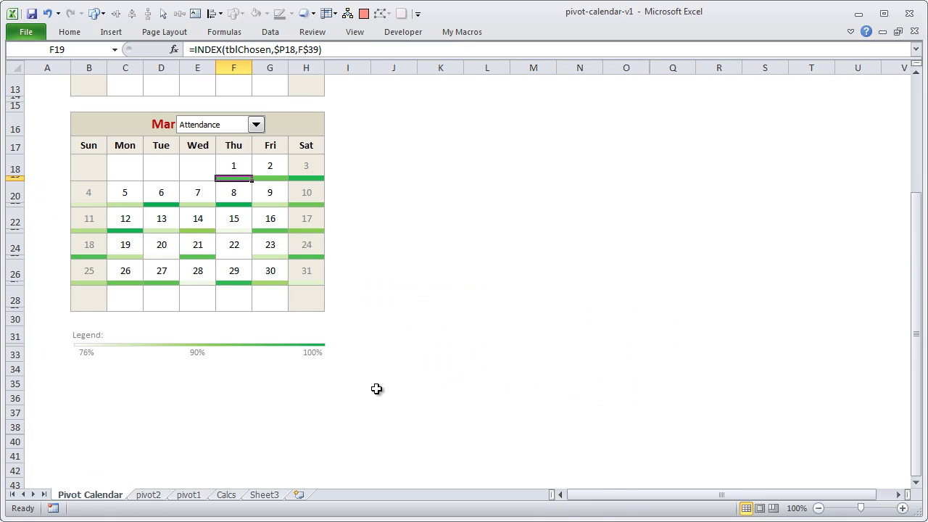
{"action": "scroll", "coordinate": [176, 324], "scroll_direction": "up", "scroll_amount": 4}
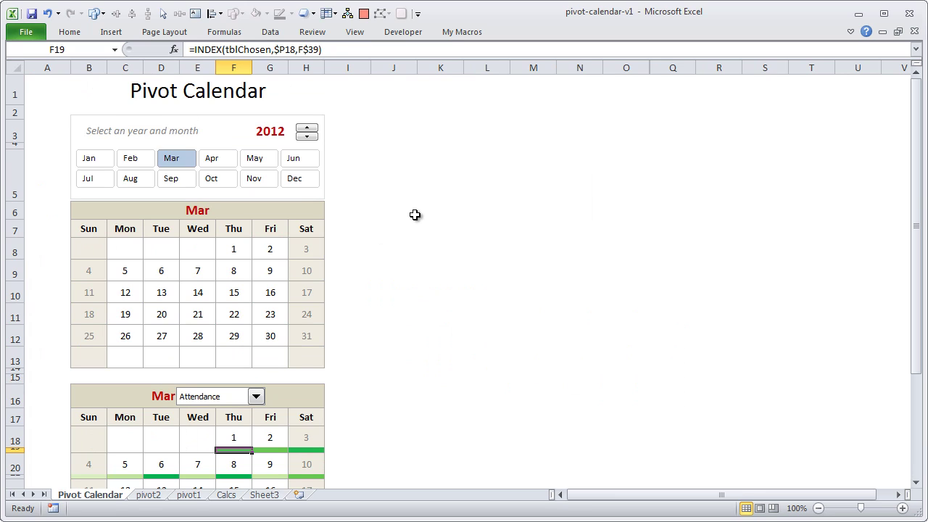
Inspect the Selected Year formula in D2 on the Calcs sheet, and set the year on the Pivot Calendar sheet to 2011.
{"action": "left_click", "coordinate": [232, 498]}
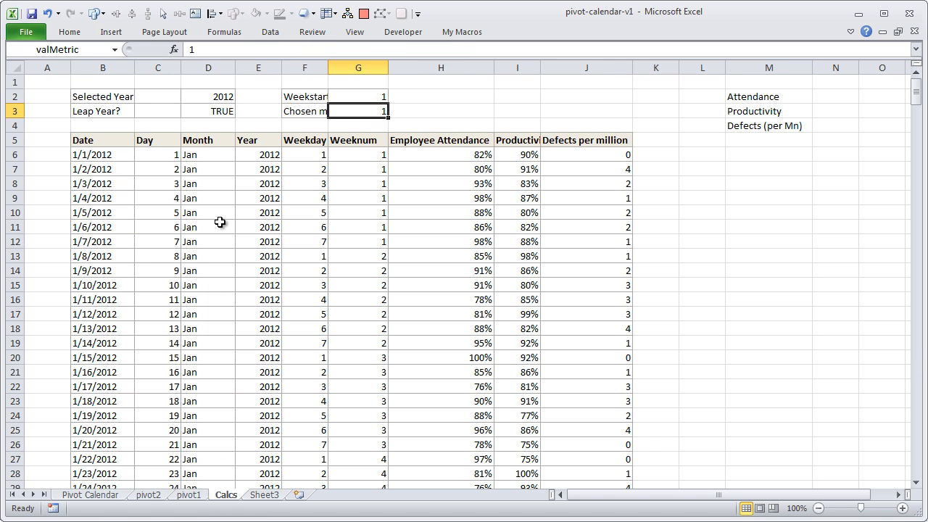
{"action": "left_click", "coordinate": [228, 96]}
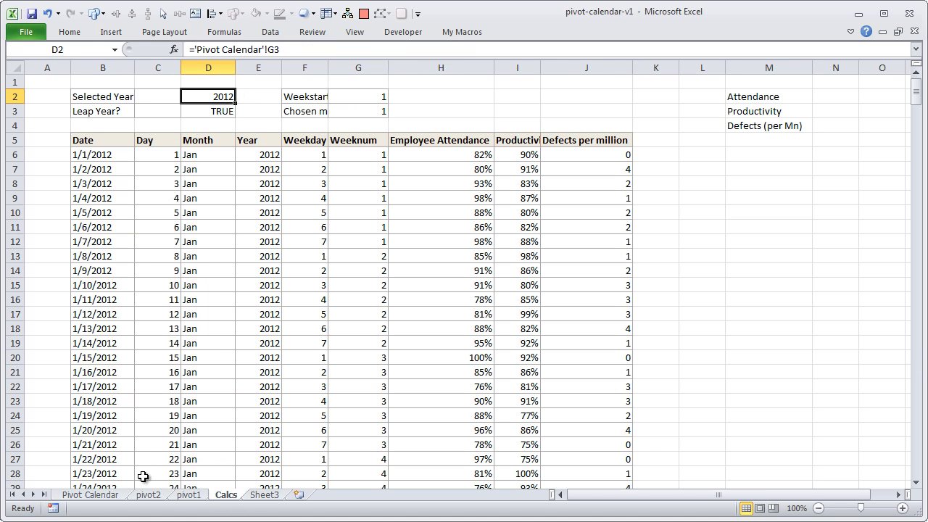
{"action": "left_click", "coordinate": [91, 494]}
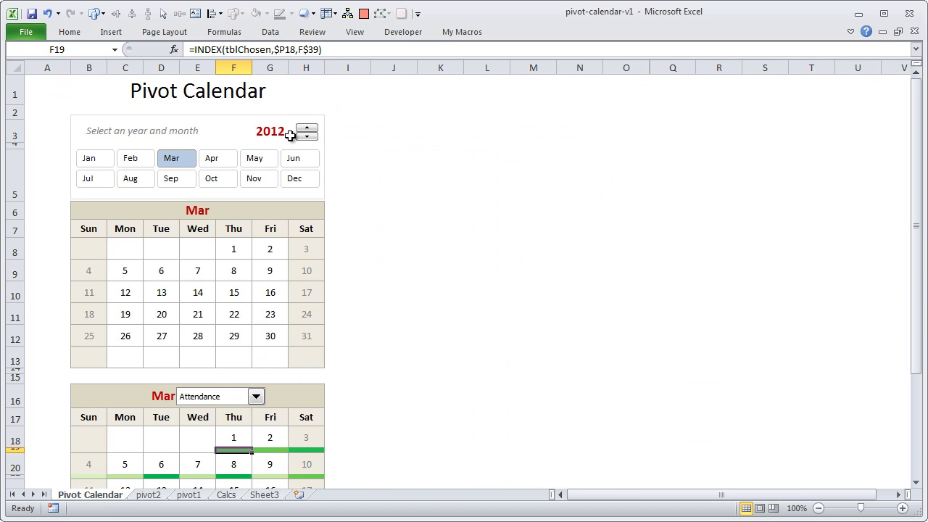
{"action": "left_click", "coordinate": [306, 137]}
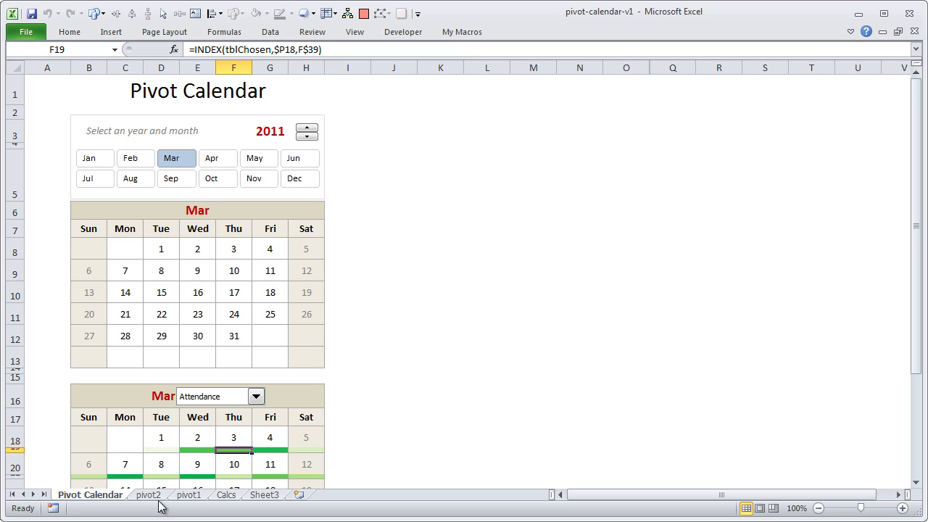
Review the date table on the Calcs sheet from the selected year down to early March.
{"action": "left_click", "coordinate": [224, 494]}
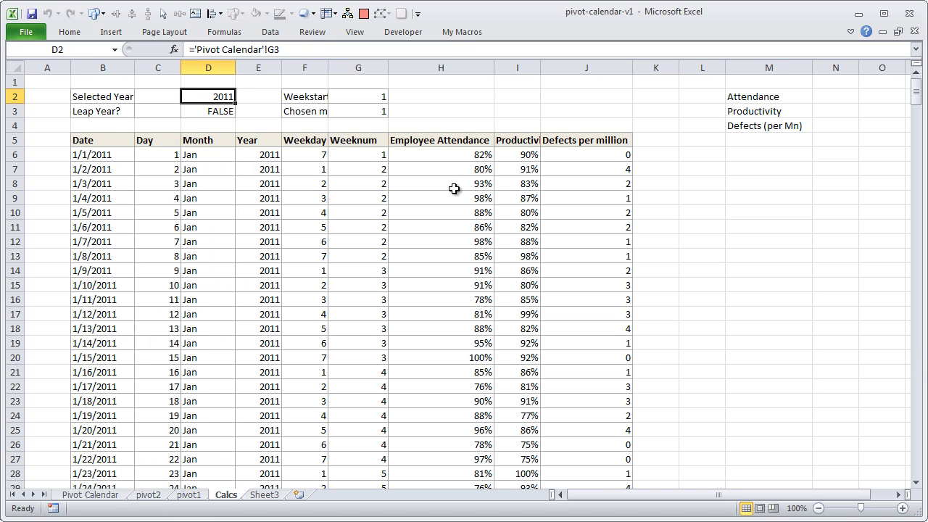
{"action": "scroll", "coordinate": [427, 406], "scroll_direction": "down", "scroll_amount": 14}
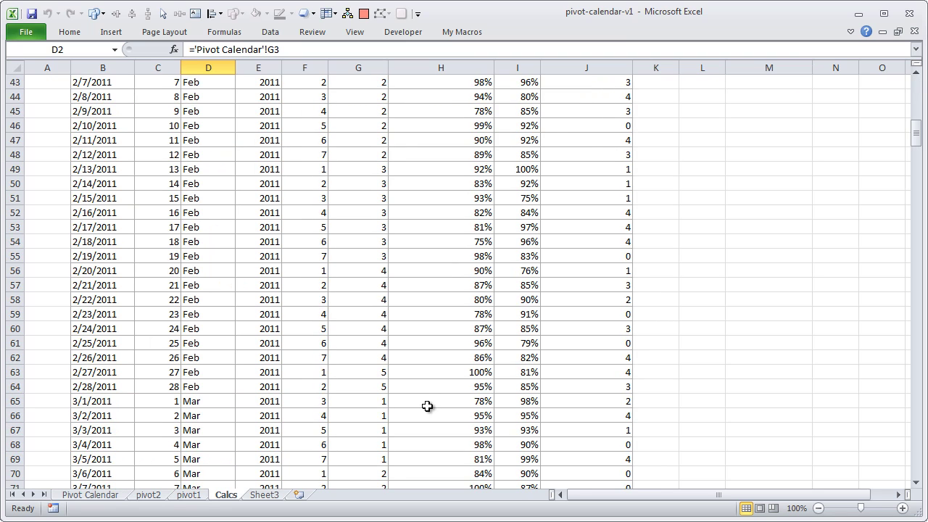
{"action": "scroll", "coordinate": [427, 406], "scroll_direction": "up", "scroll_amount": 14}
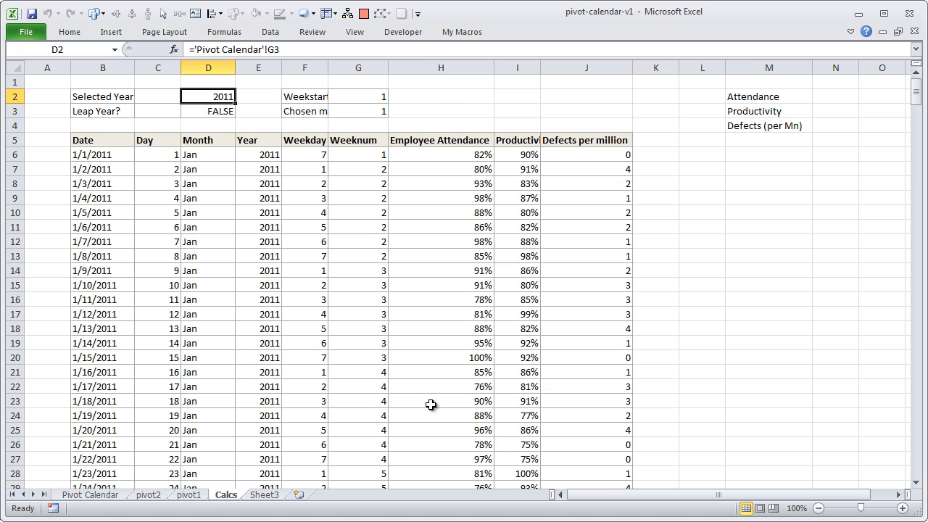
Compare the pivot1 table with the first calendar on the Pivot Calendar sheet, inspecting the formula in D8.
{"action": "left_click", "coordinate": [189, 496]}
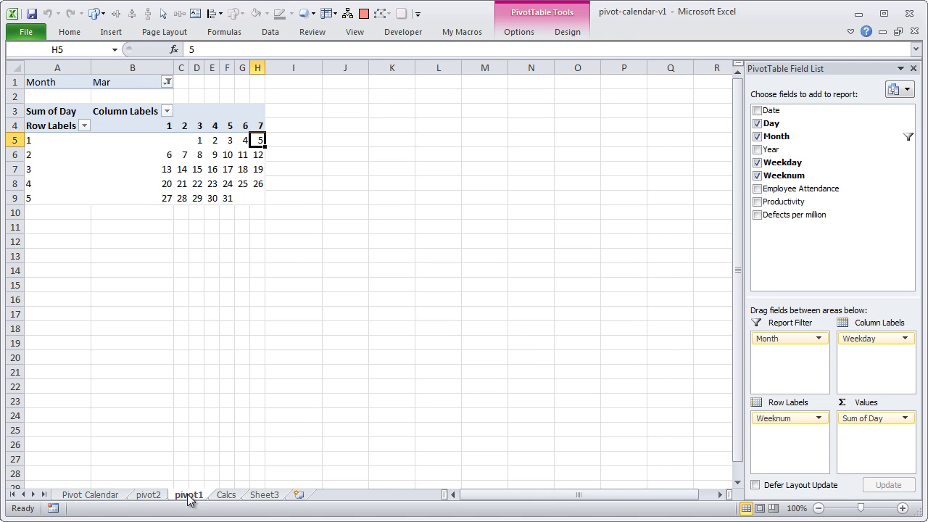
{"action": "left_click", "coordinate": [101, 494]}
{"action": "left_click", "coordinate": [157, 247]}
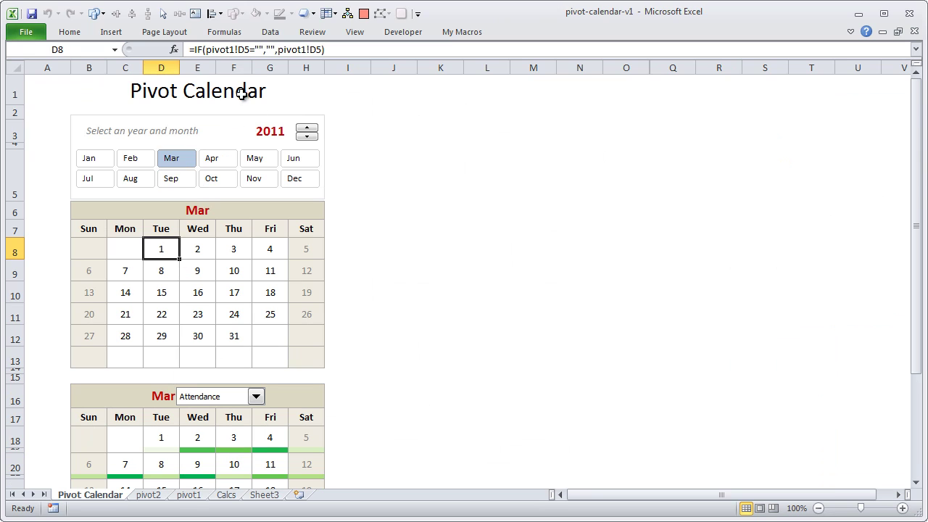
{"action": "left_click", "coordinate": [189, 496]}
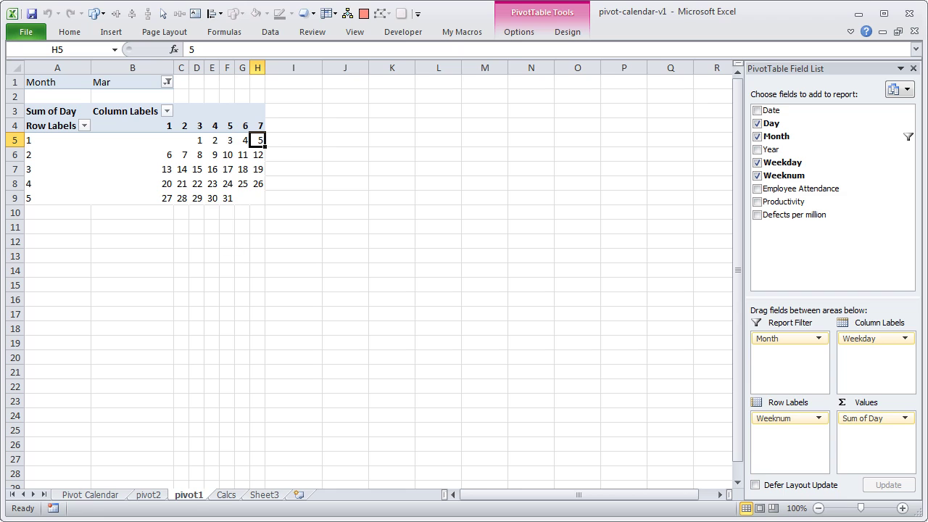
{"action": "left_click", "coordinate": [90, 494]}
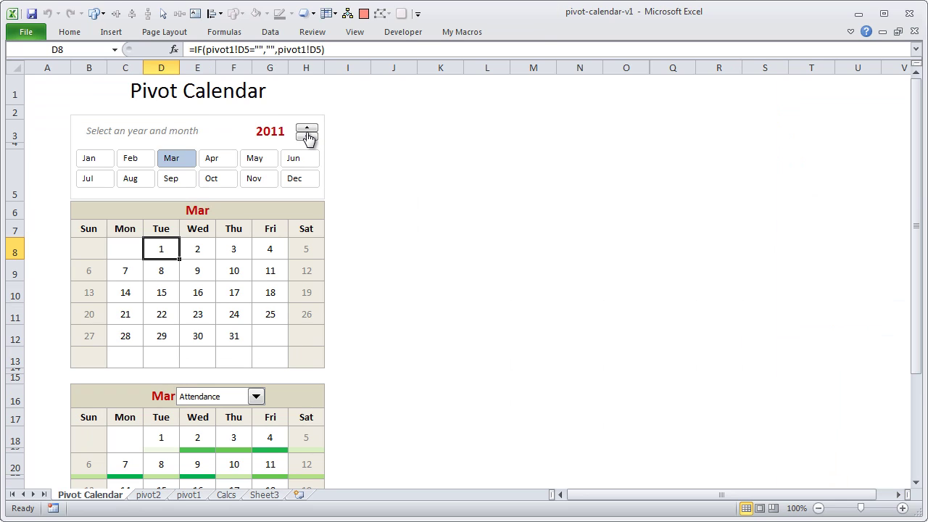
Open the workbook's VBA code, display Module1 and select the whole Spinner1_Change macro.
{"action": "right_click", "coordinate": [99, 499]}
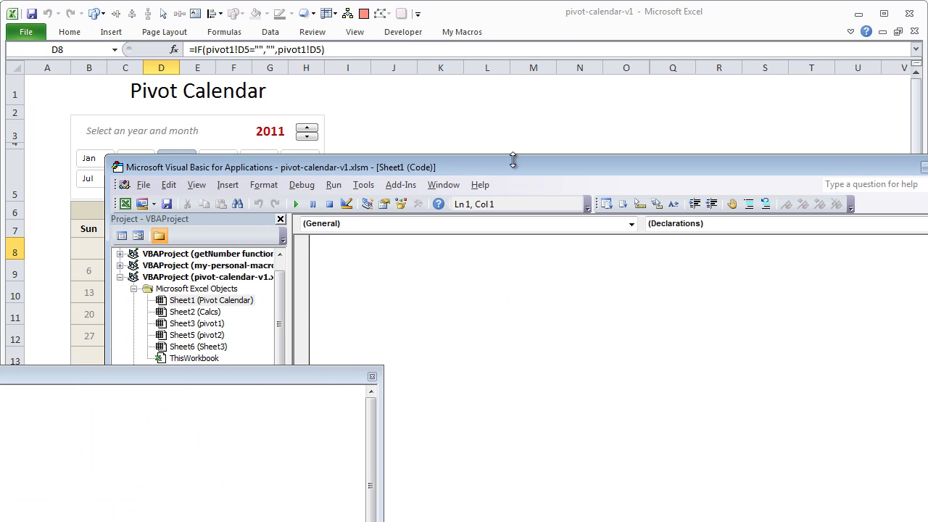
{"action": "left_click_drag", "start_coordinate": [509, 172], "coordinate": [553, 74]}
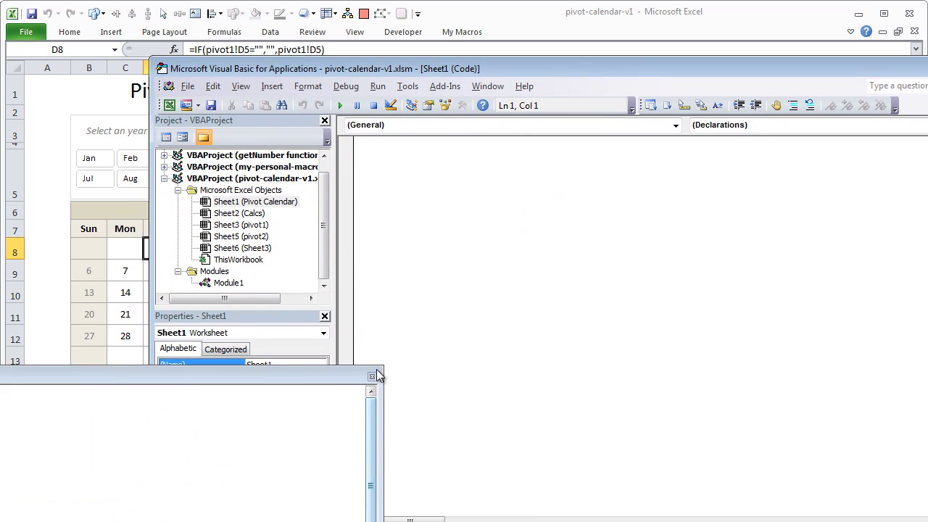
{"action": "left_click", "coordinate": [373, 376]}
{"action": "double_click", "coordinate": [226, 282]}
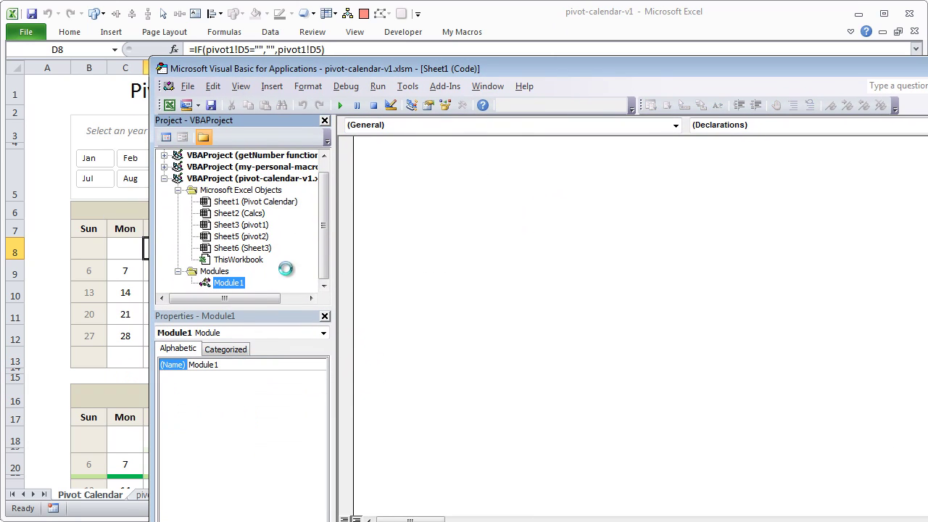
{"action": "left_click_drag", "start_coordinate": [362, 143], "coordinate": [414, 172]}
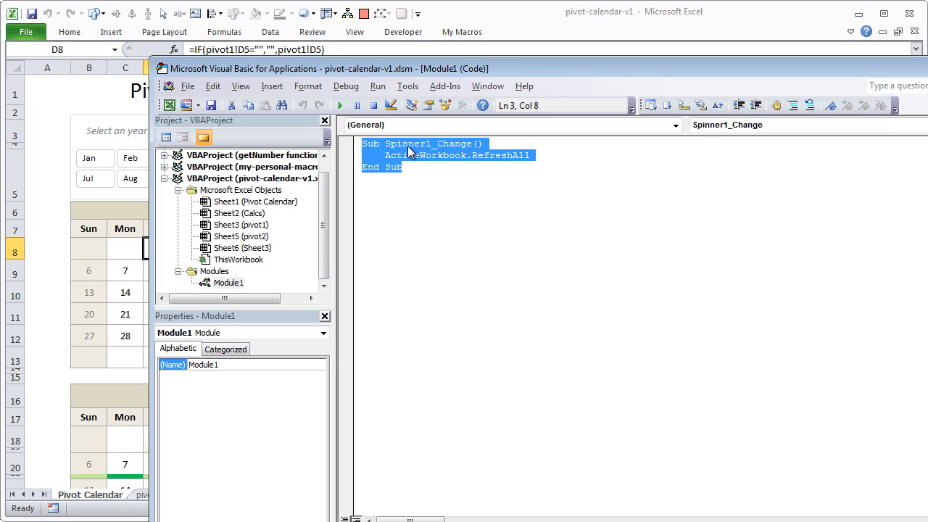
Move the code window clear of the calendar and highlight the ActiveWorkbook.RefreshAll statement.
{"action": "left_click_drag", "start_coordinate": [227, 73], "coordinate": [304, 65]}
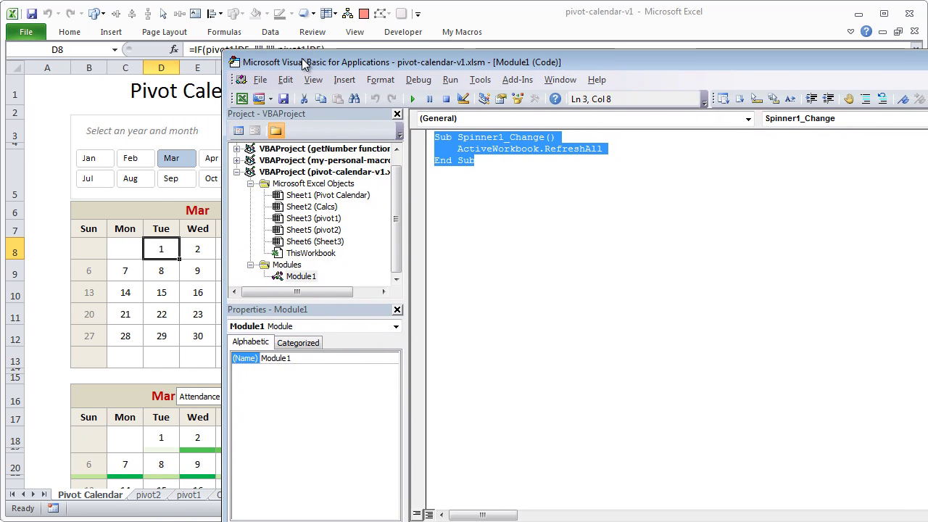
{"action": "left_click", "coordinate": [498, 150]}
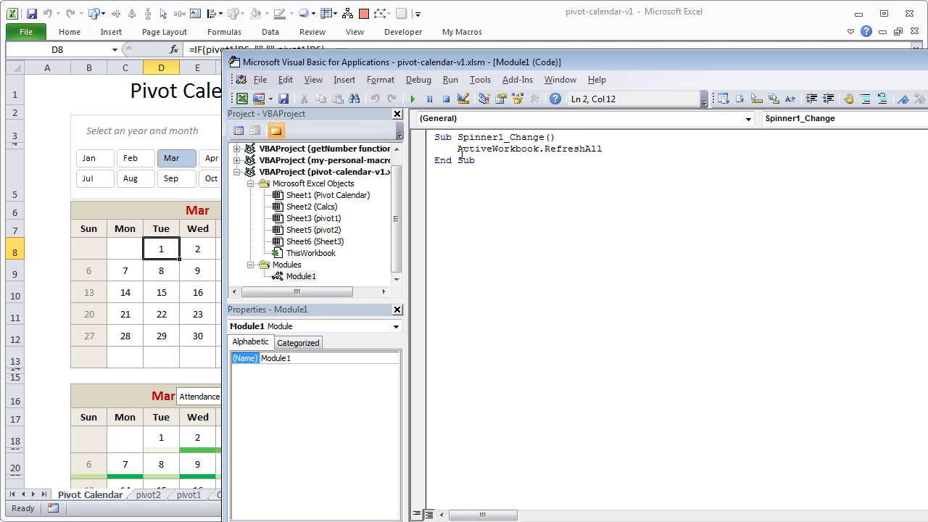
{"action": "left_click_drag", "start_coordinate": [460, 150], "coordinate": [610, 151]}
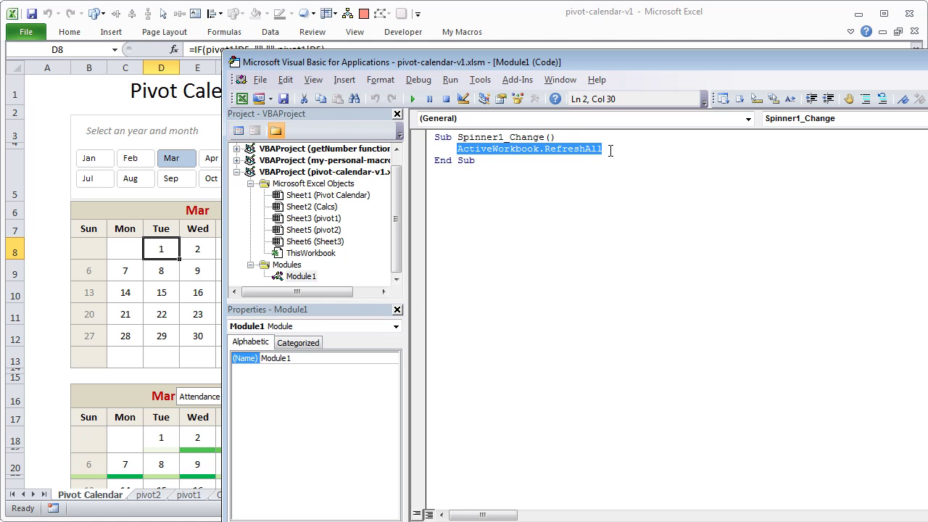
Return to the Pivot Calendar sheet, lower the year once and restore it to 2011, and inspect year cell G3.
{"action": "left_click", "coordinate": [52, 201]}
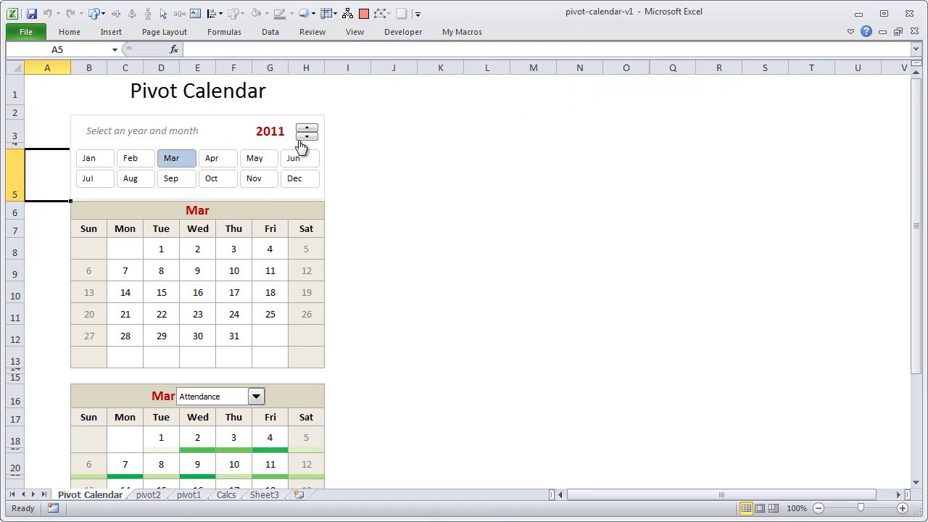
{"action": "left_click", "coordinate": [304, 136]}
{"action": "left_click", "coordinate": [307, 130]}
{"action": "left_click", "coordinate": [279, 132]}
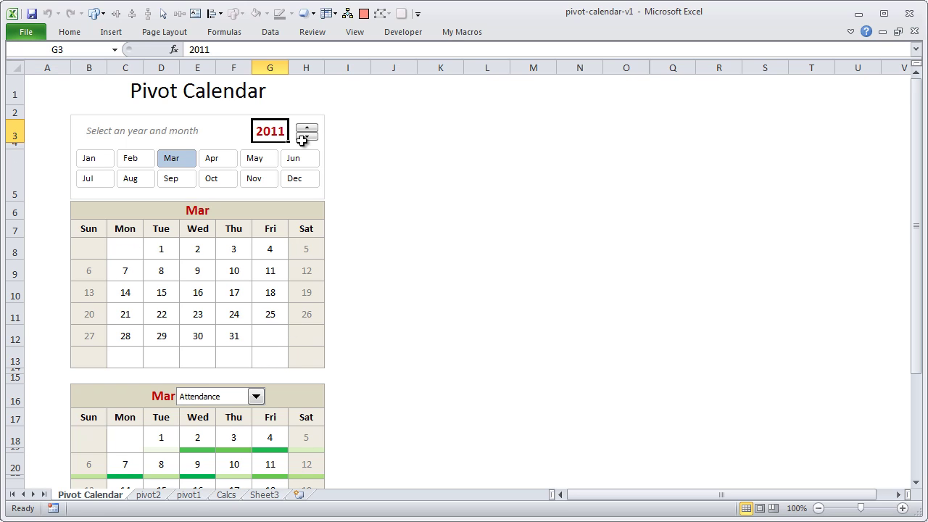
{"action": "left_click", "coordinate": [418, 167]}
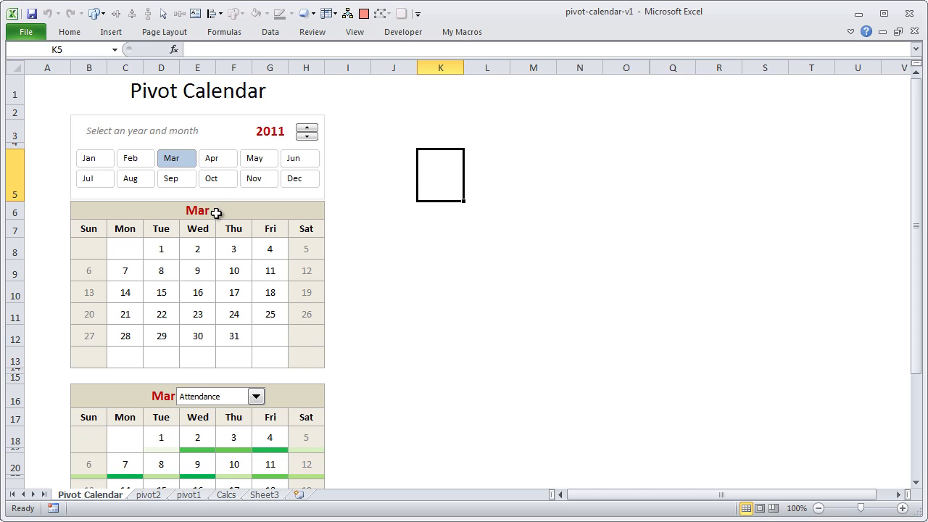
Review the month selector, both March calendars and the Attendance legend on the Pivot Calendar sheet.
{"action": "scroll", "coordinate": [180, 330], "scroll_direction": "down", "scroll_amount": 5}
{"action": "scroll", "coordinate": [182, 332], "scroll_direction": "up", "scroll_amount": 4}
{"action": "scroll", "coordinate": [172, 341], "scroll_direction": "down", "scroll_amount": 5}
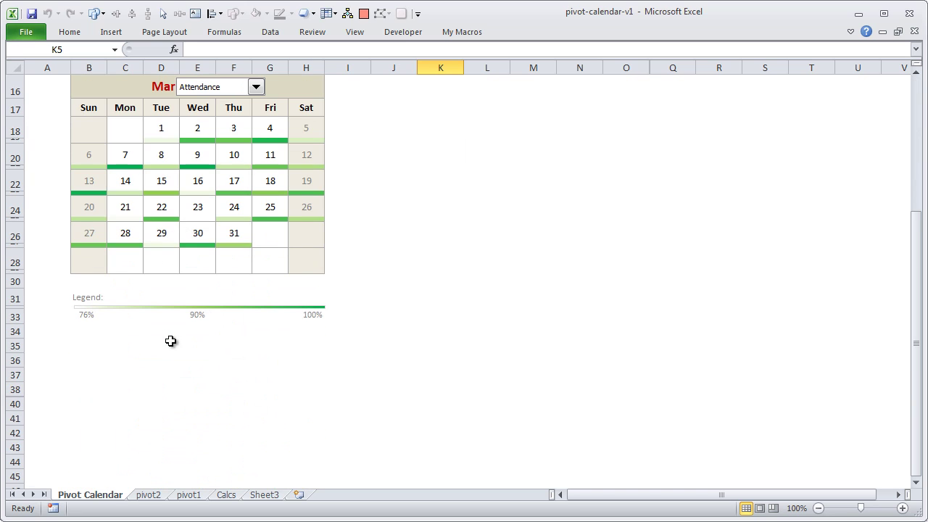
{"action": "scroll", "coordinate": [172, 342], "scroll_direction": "up", "scroll_amount": 3}
{"action": "scroll", "coordinate": [170, 343], "scroll_direction": "up", "scroll_amount": 1}
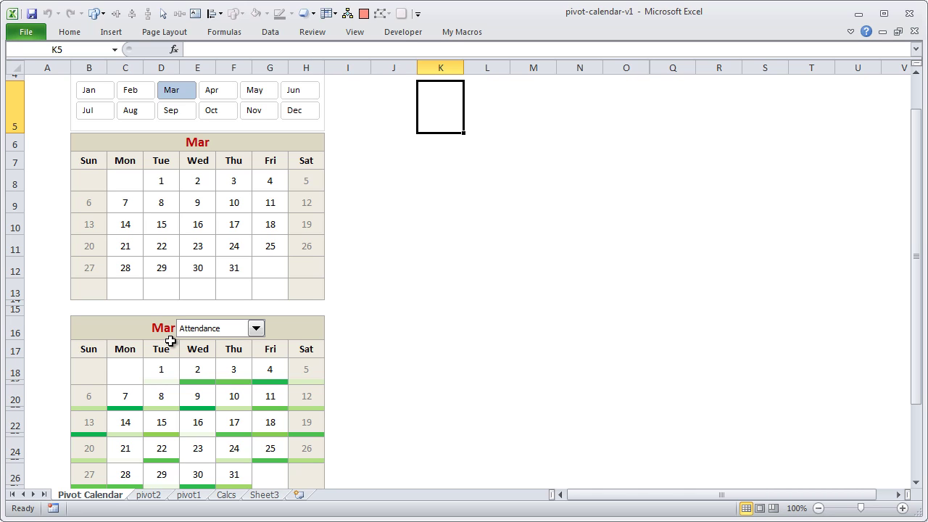
{"action": "scroll", "coordinate": [170, 341], "scroll_direction": "down", "scroll_amount": 3}
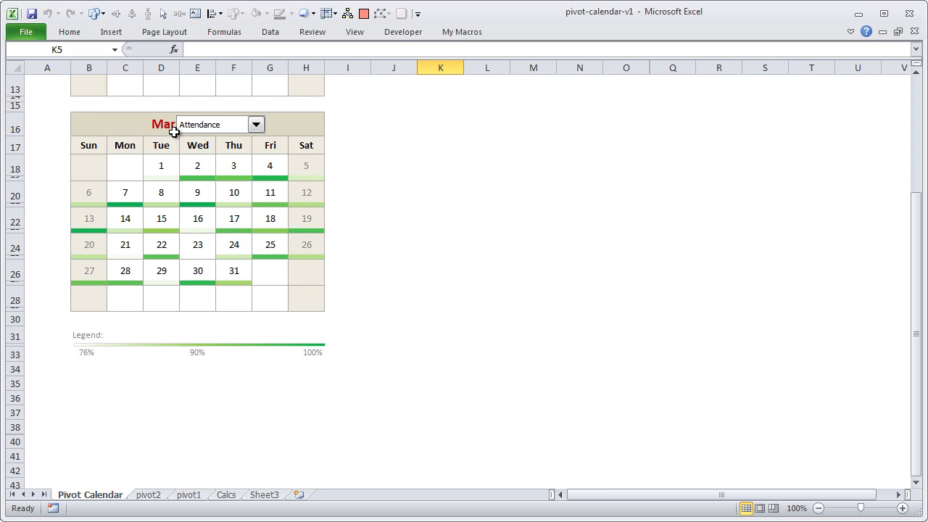
Highlight the second calendar's day and metric cells, compare them with the first calendar, and clear the selection.
{"action": "left_click_drag", "start_coordinate": [98, 166], "coordinate": [307, 310]}
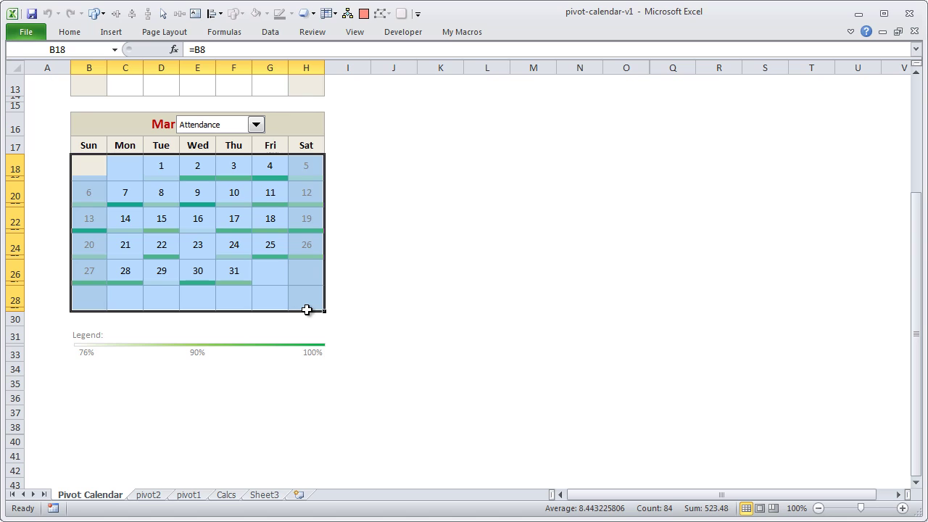
{"action": "scroll", "coordinate": [356, 292], "scroll_direction": "up", "scroll_amount": 3}
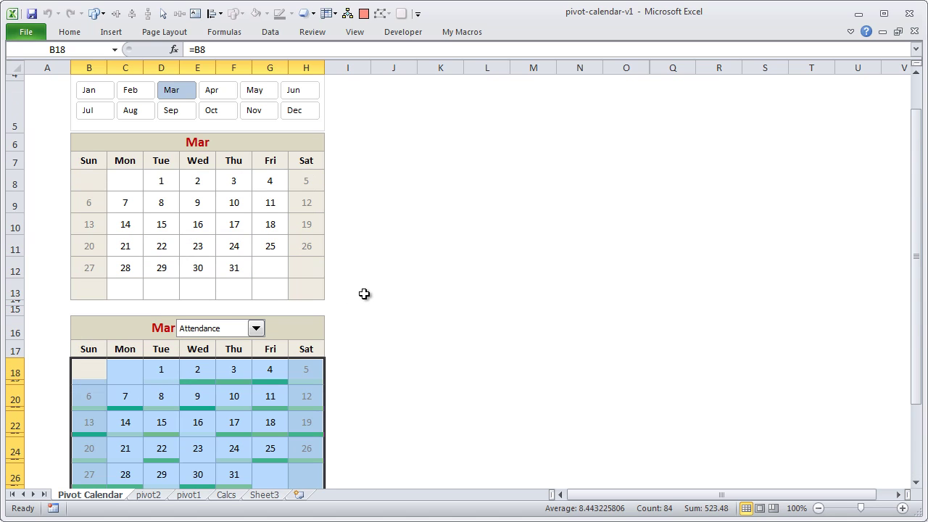
{"action": "scroll", "coordinate": [358, 293], "scroll_direction": "down", "scroll_amount": 2}
{"action": "left_click", "coordinate": [384, 307]}
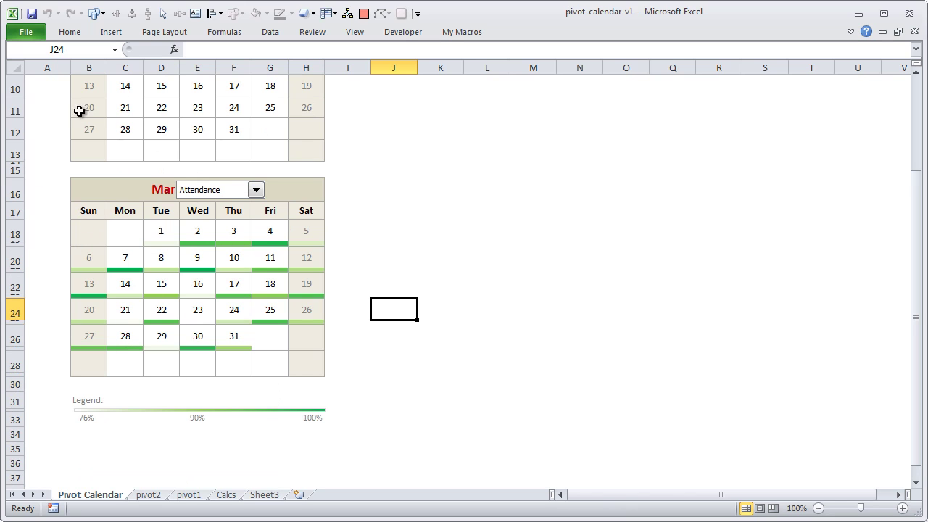
{"action": "scroll", "coordinate": [61, 283], "scroll_direction": "up", "scroll_amount": 3}
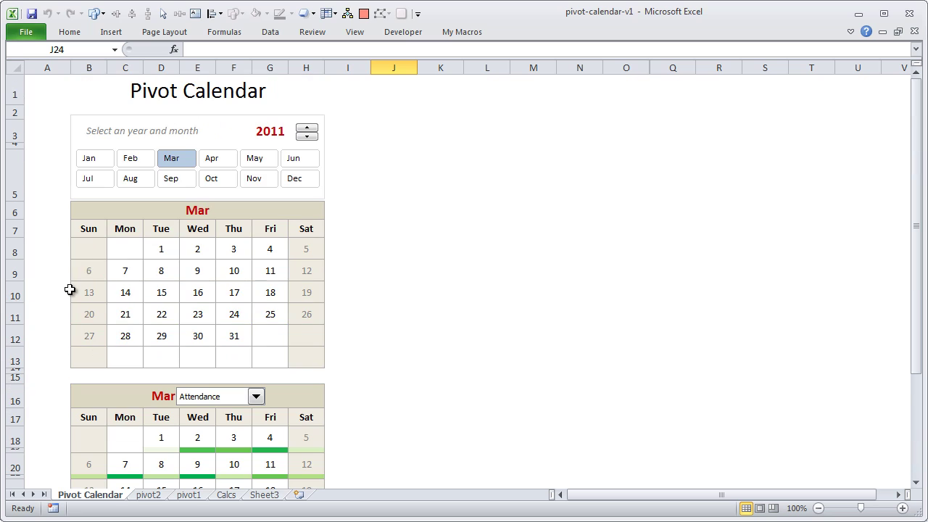